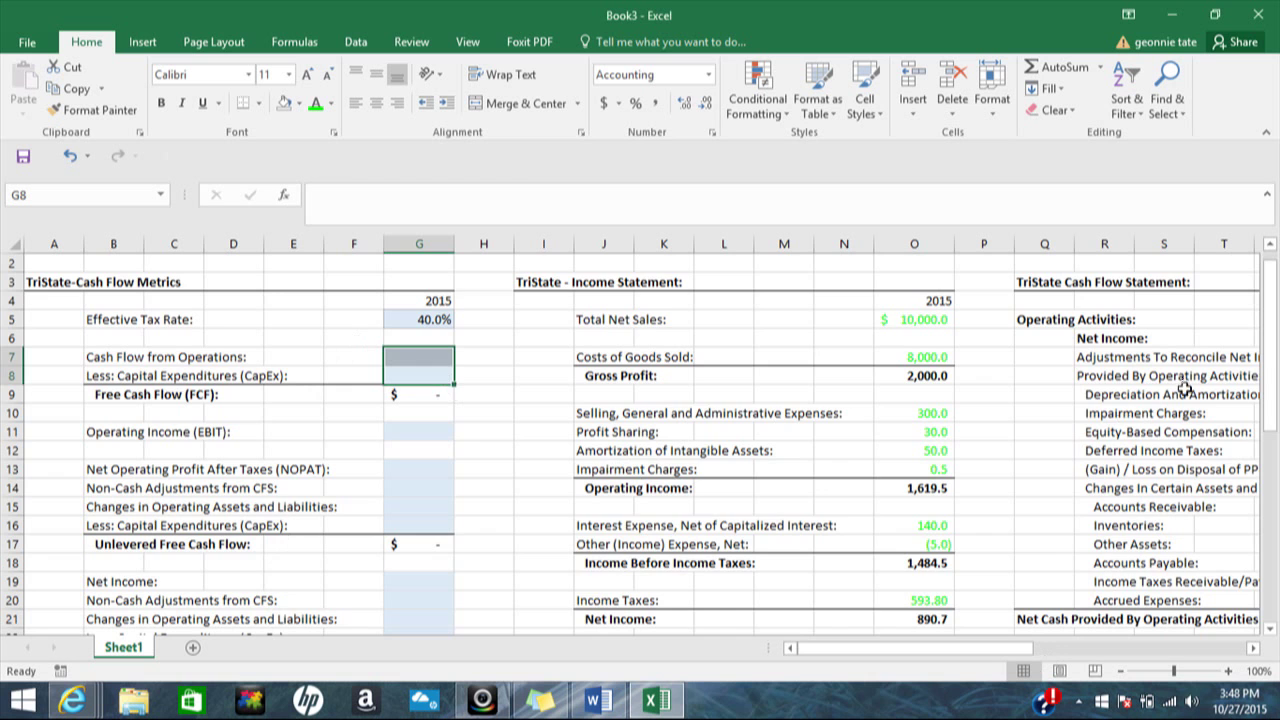
Review the source line items and the metric input cells needed for the free cash flow calculations.
drag(1272, 358, 1272, 392)
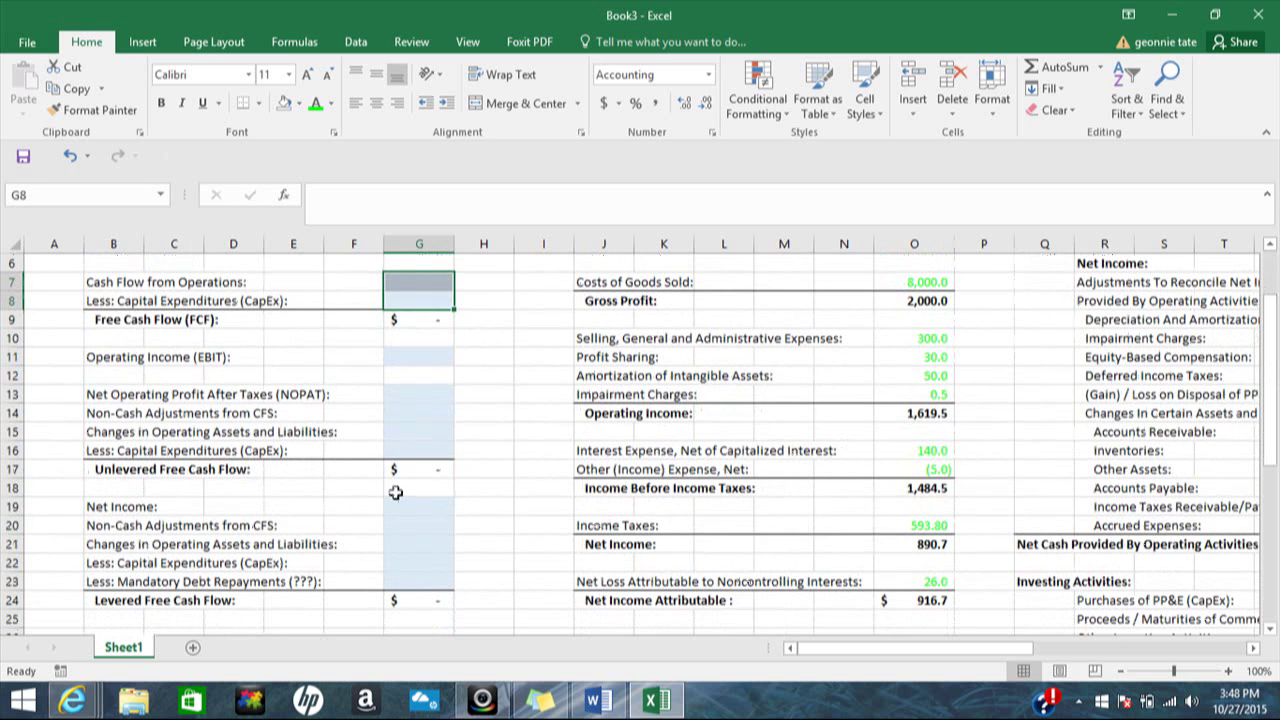
click(268, 570)
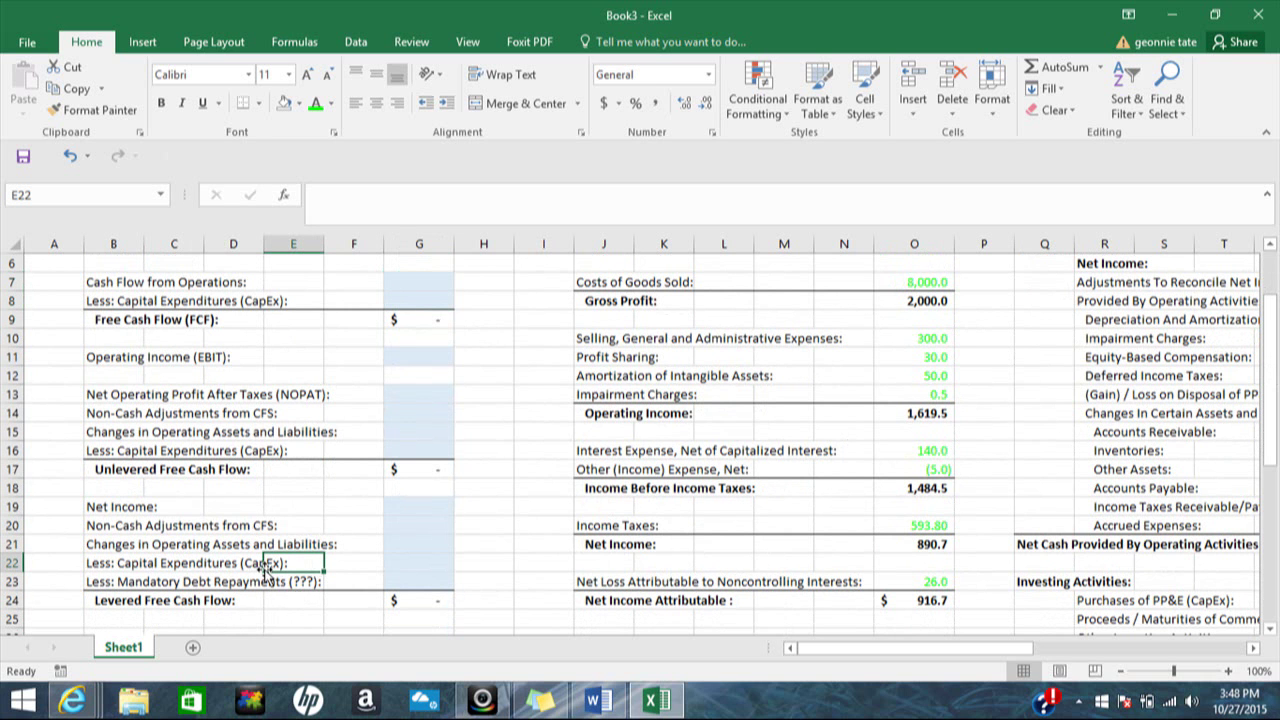
click(275, 432)
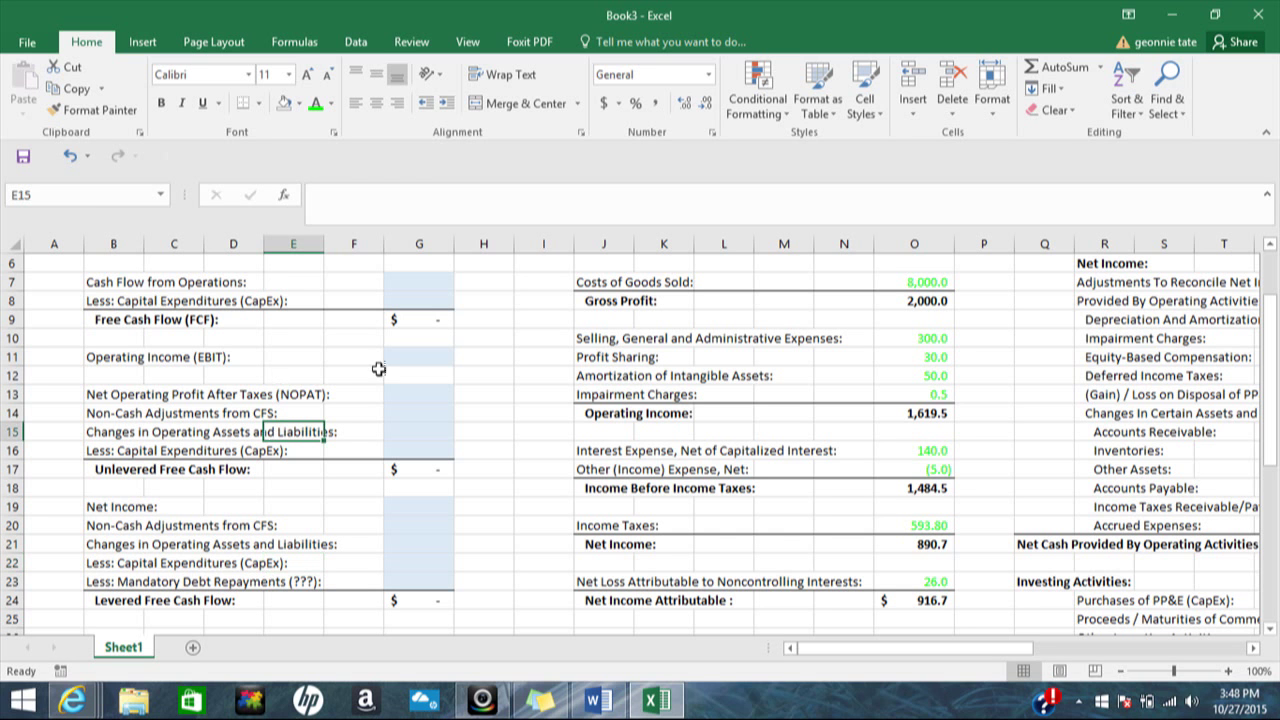
click(410, 359)
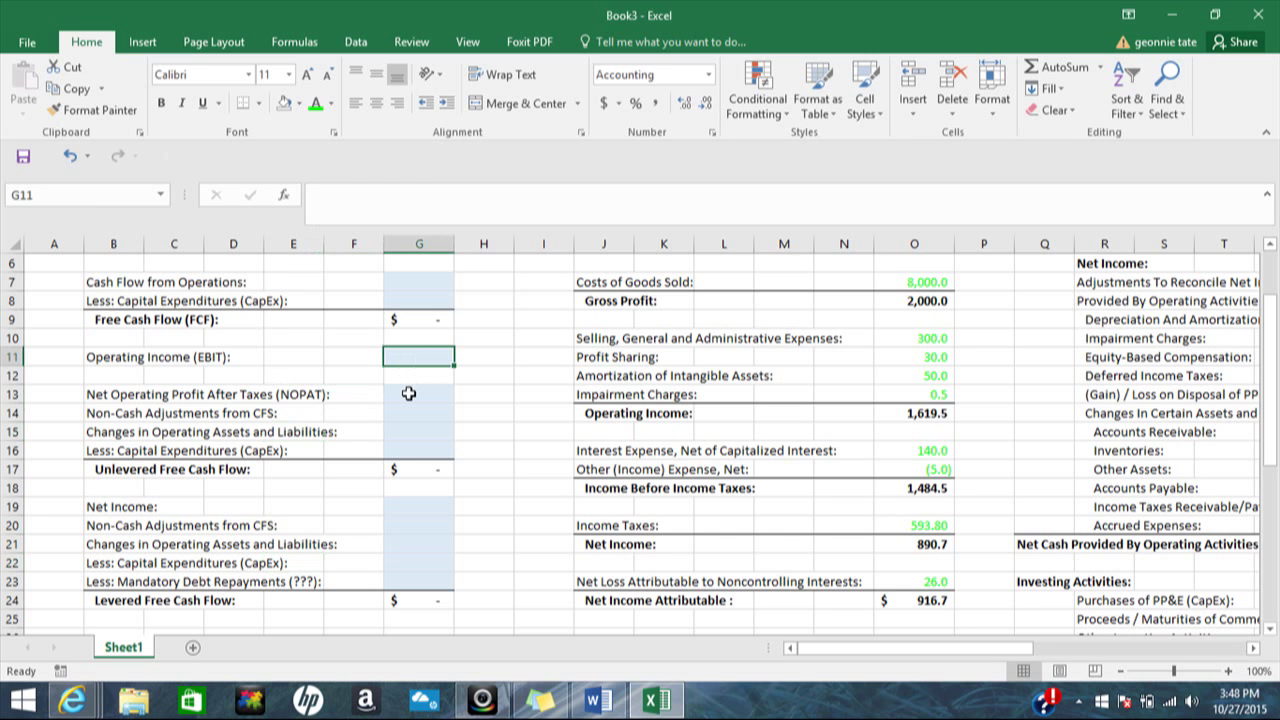
click(409, 394)
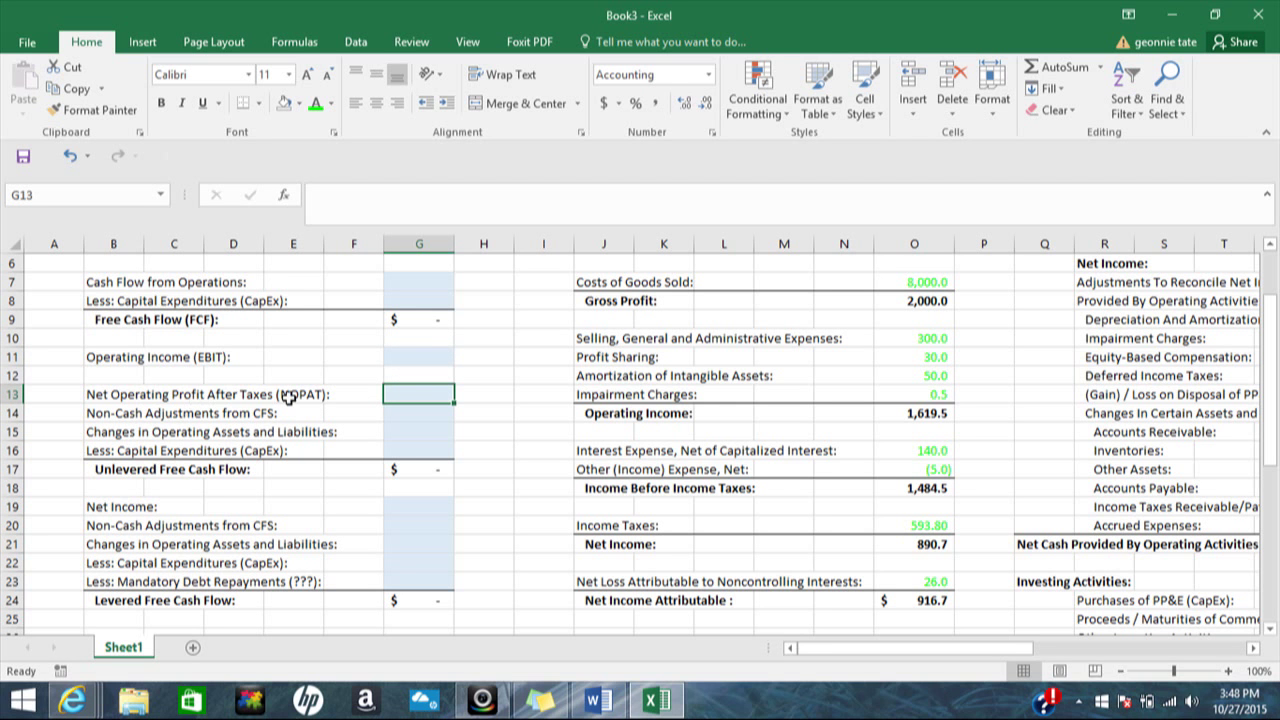
click(399, 504)
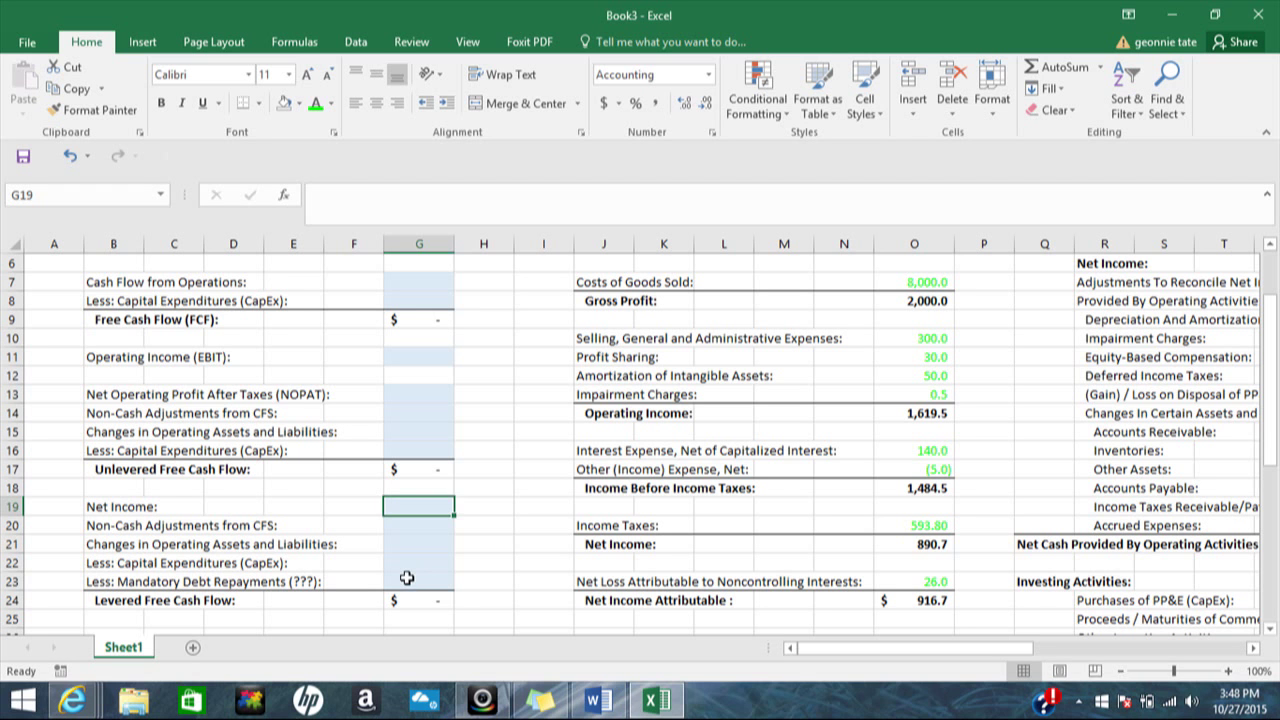
click(407, 578)
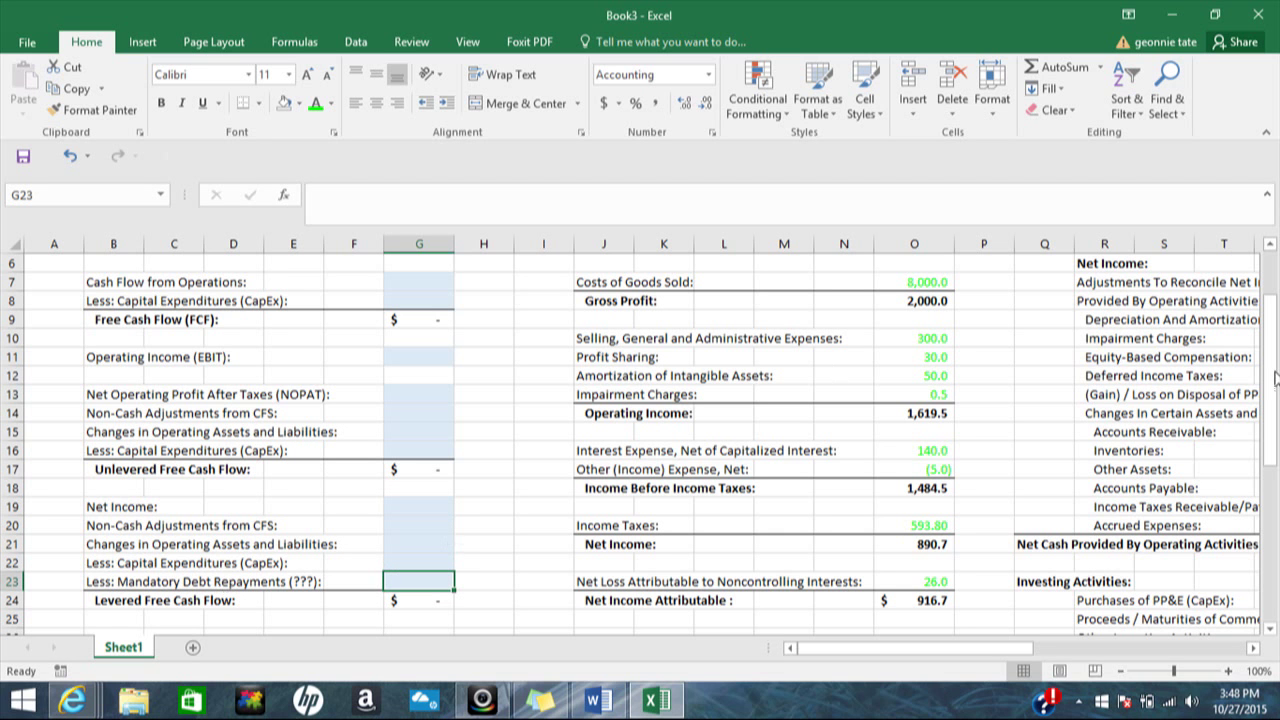
drag(1268, 380, 1266, 343)
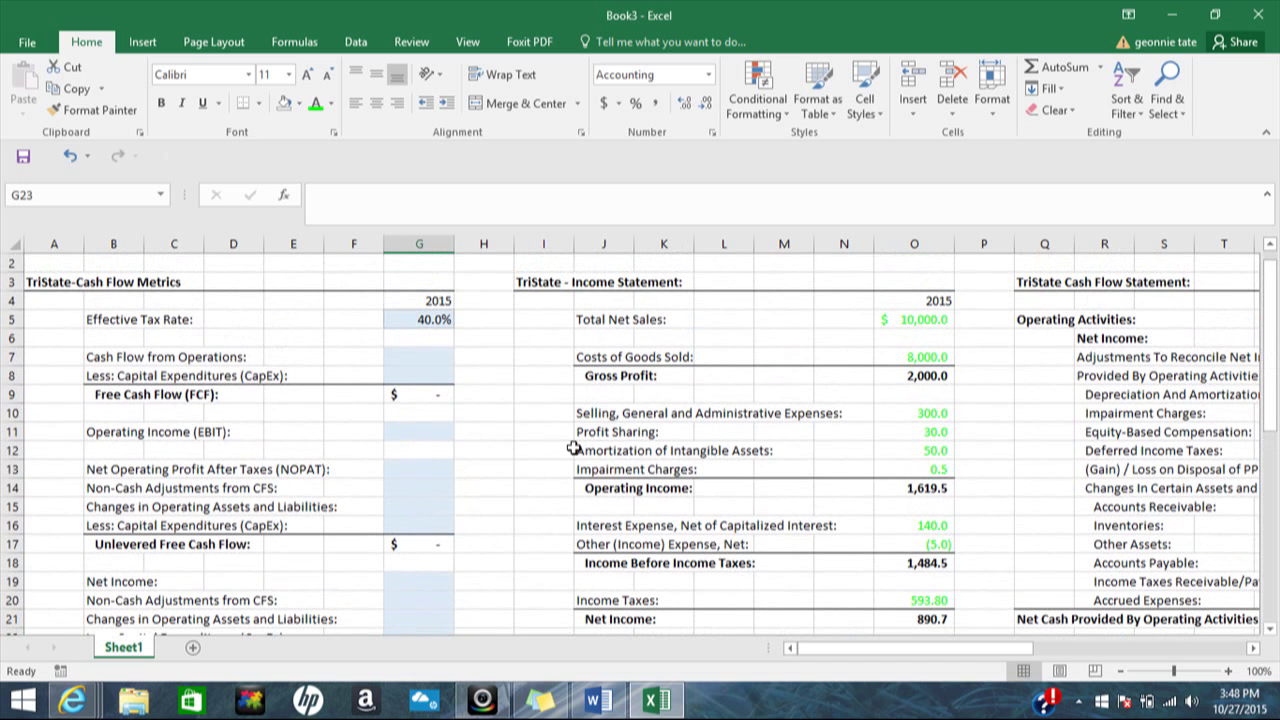
click(302, 490)
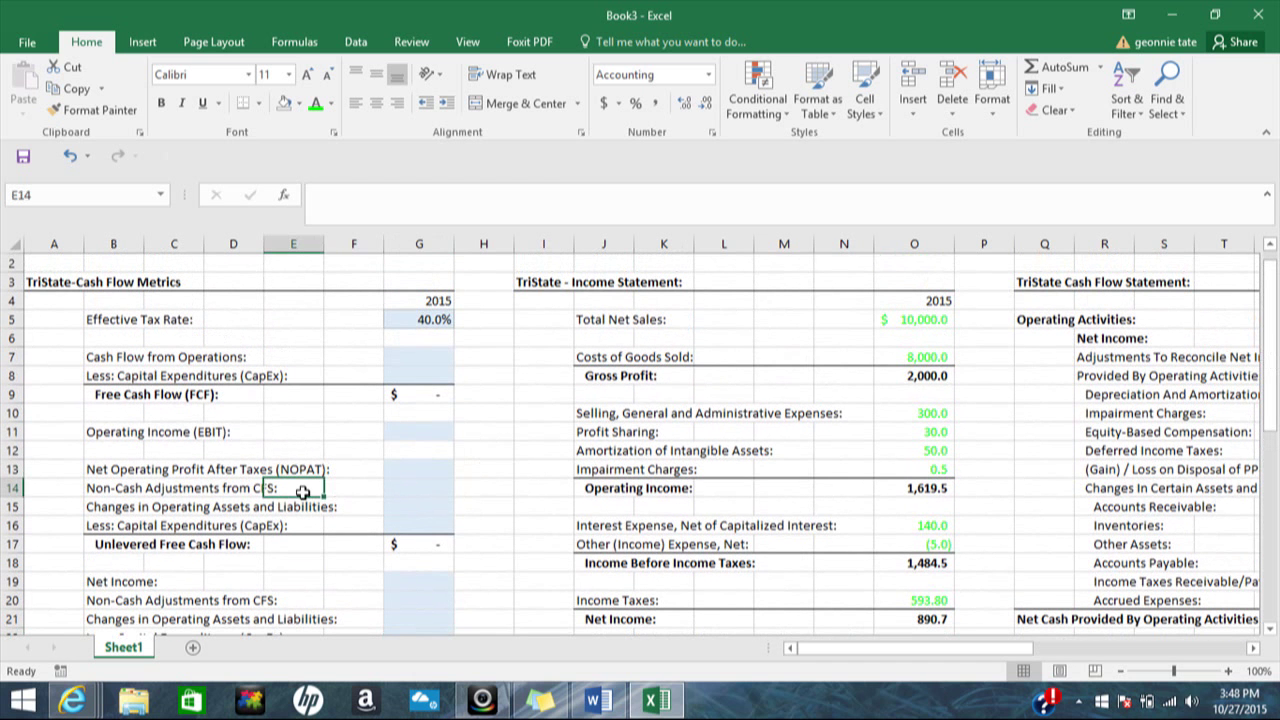
Link Cash Flow from Operations to net cash from operating activities, showing 1,038.6.
click(418, 355)
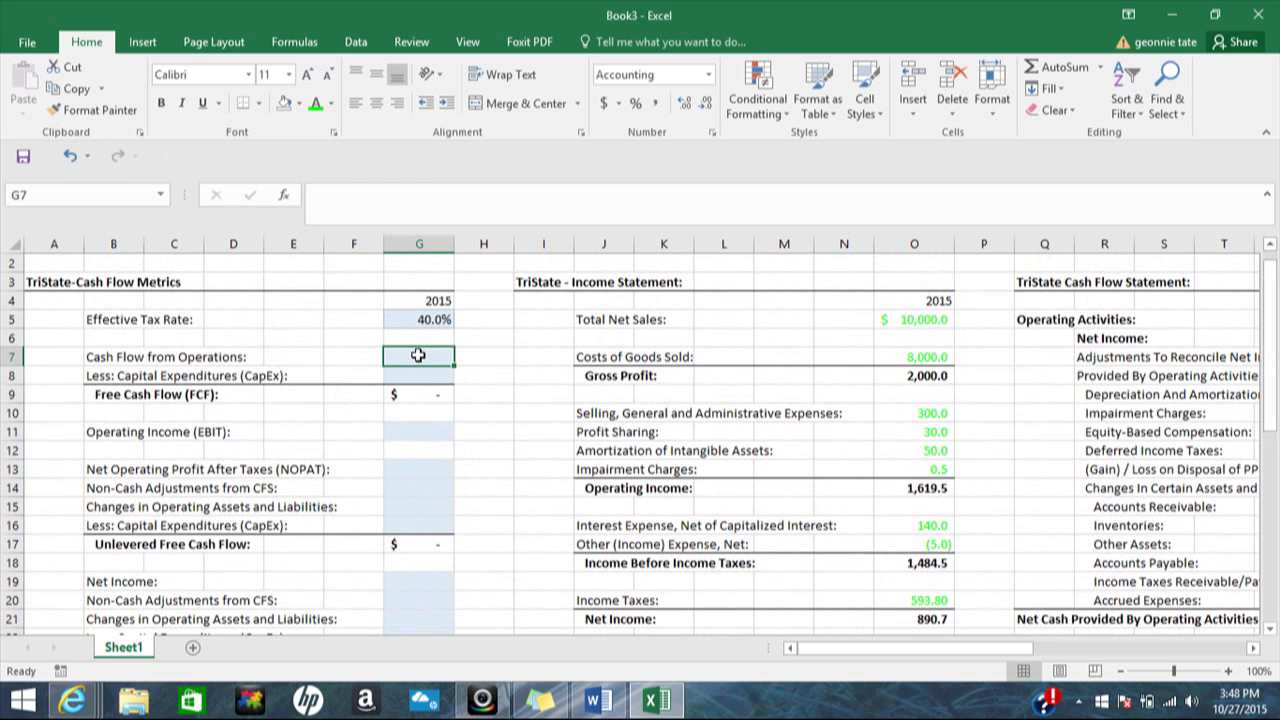
text(=)
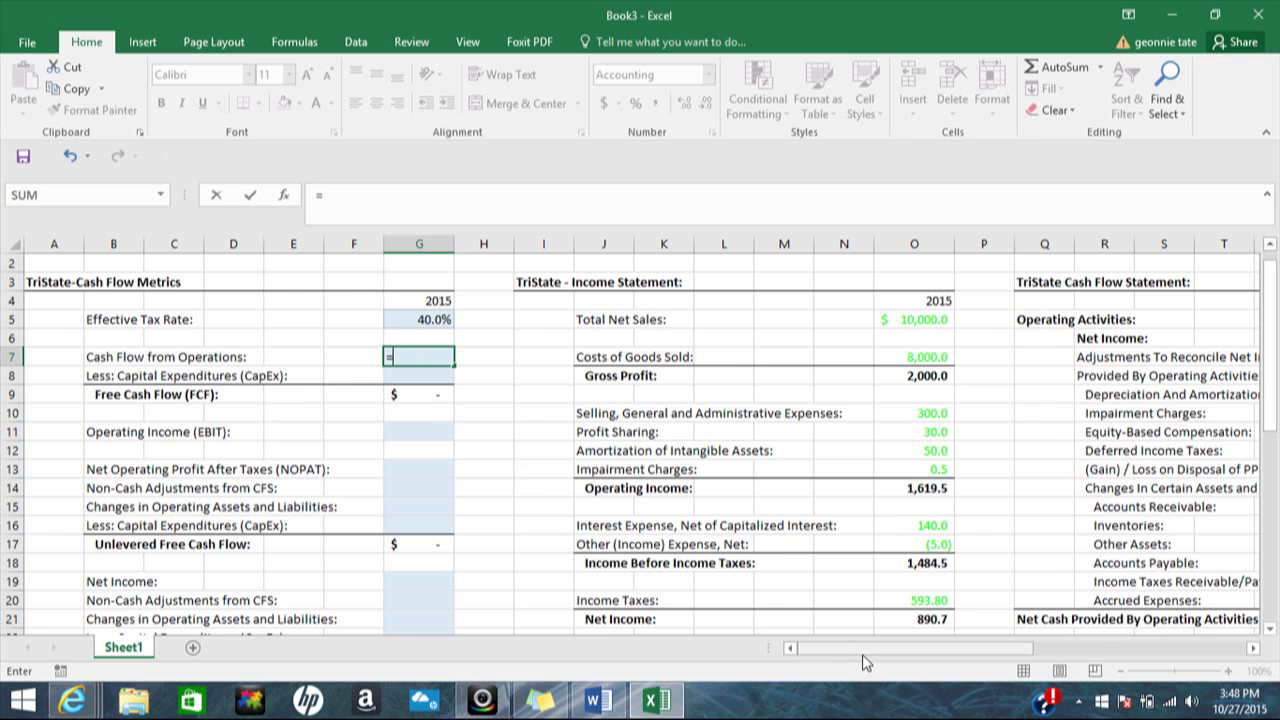
drag(866, 662, 939, 662)
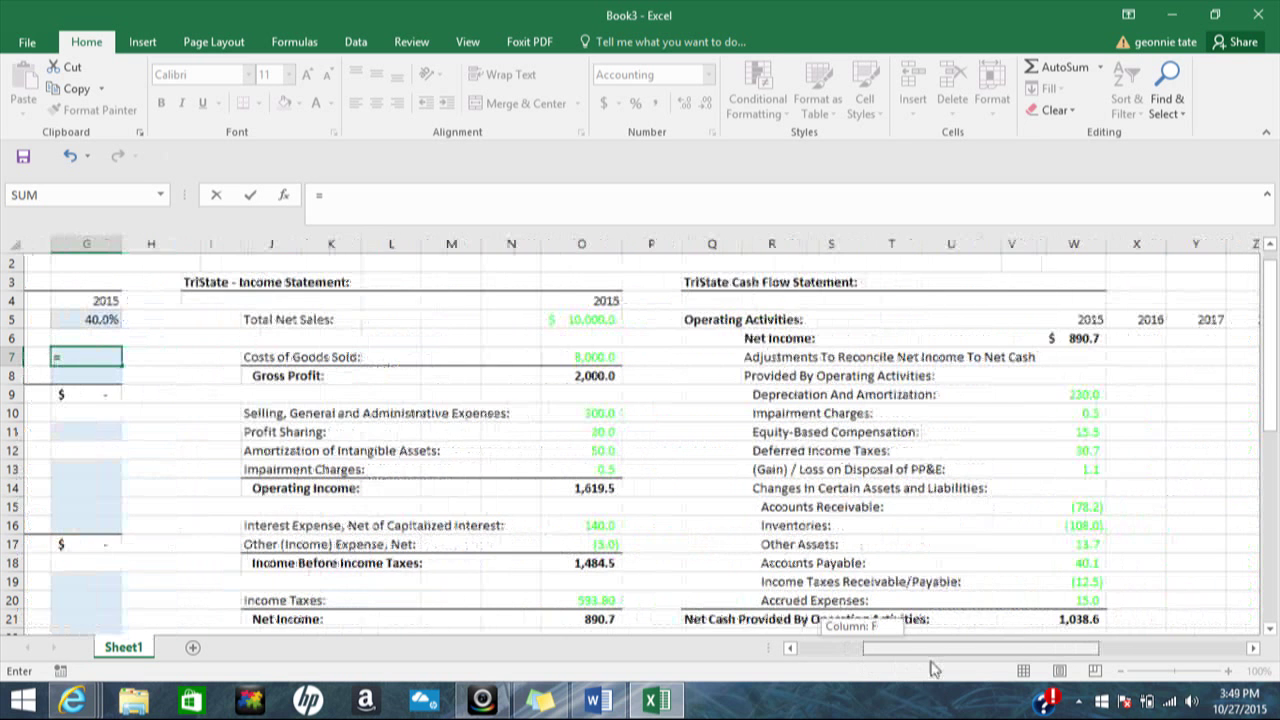
click(1037, 624)
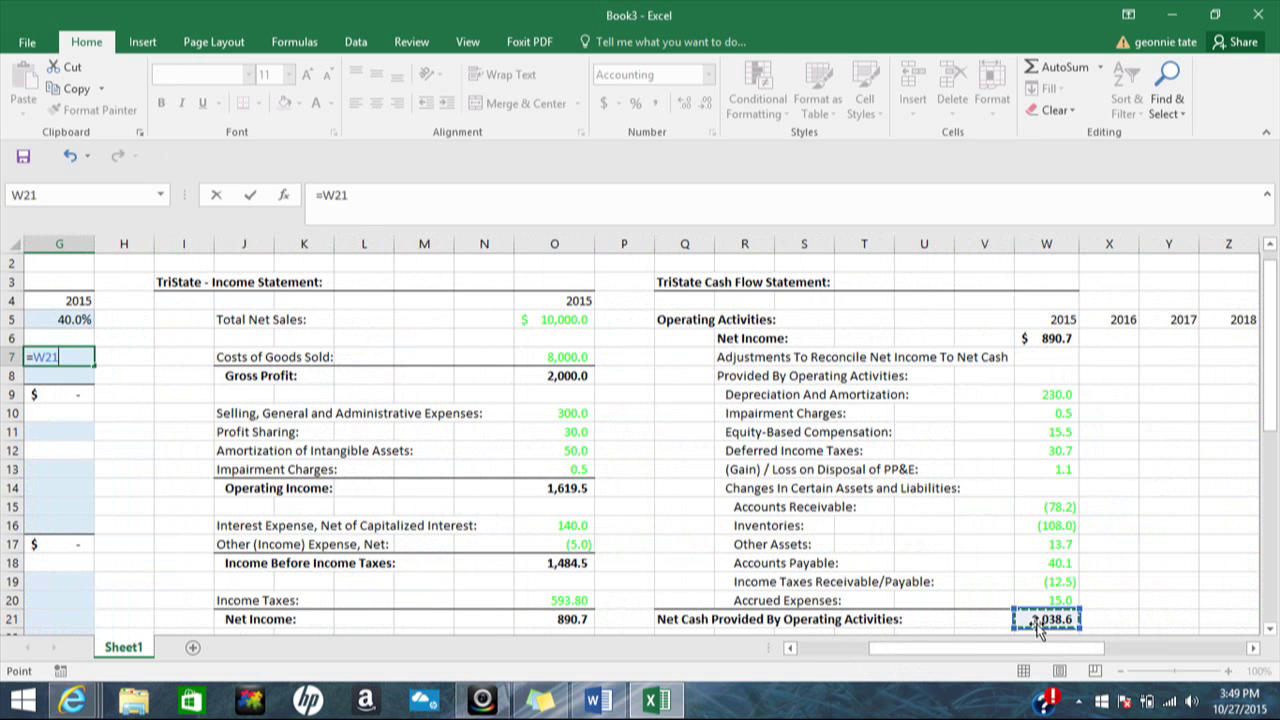
key(Return)
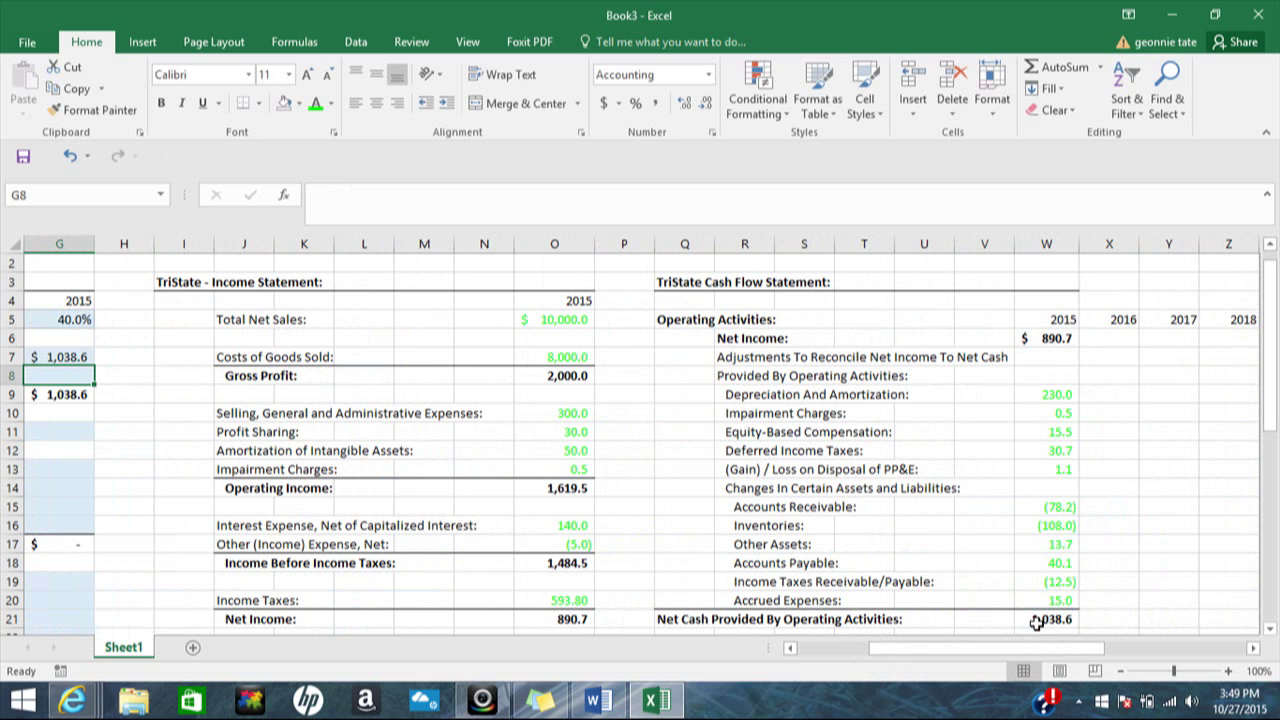
Link CapEx in G8 to Purchases of PP&E in W24, showing (186.8).
text(=)
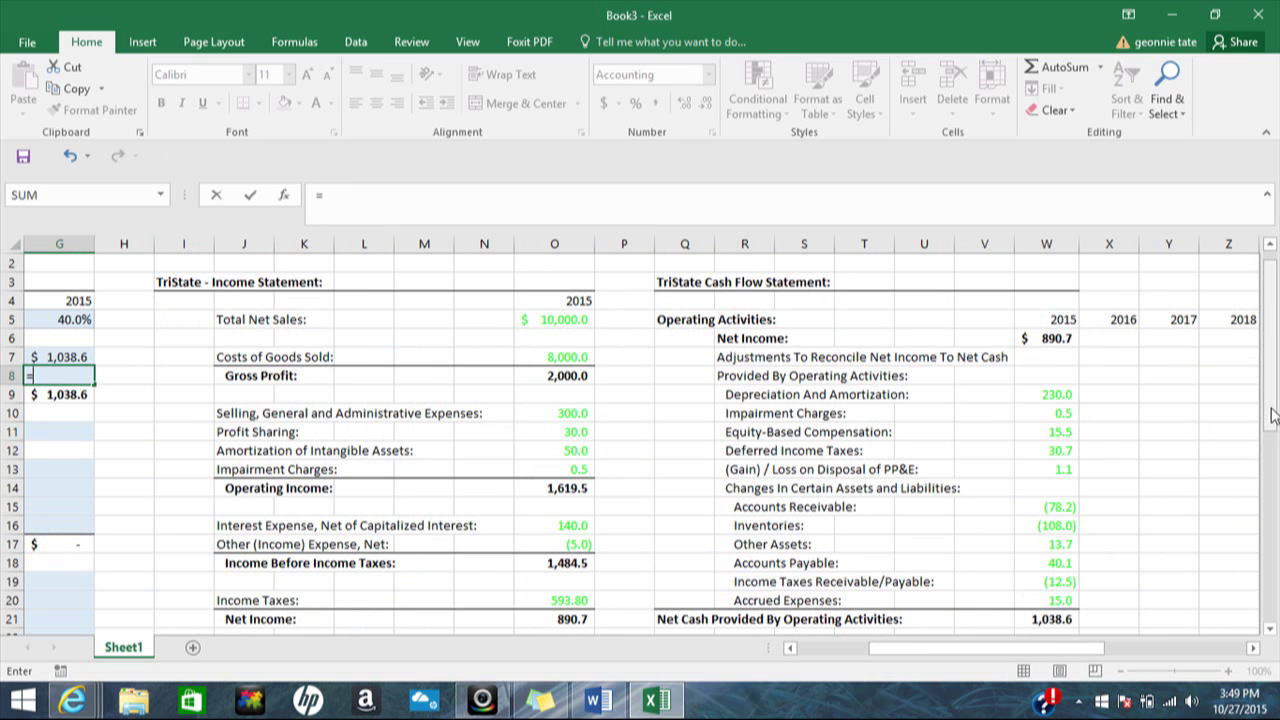
drag(1273, 415, 1273, 451)
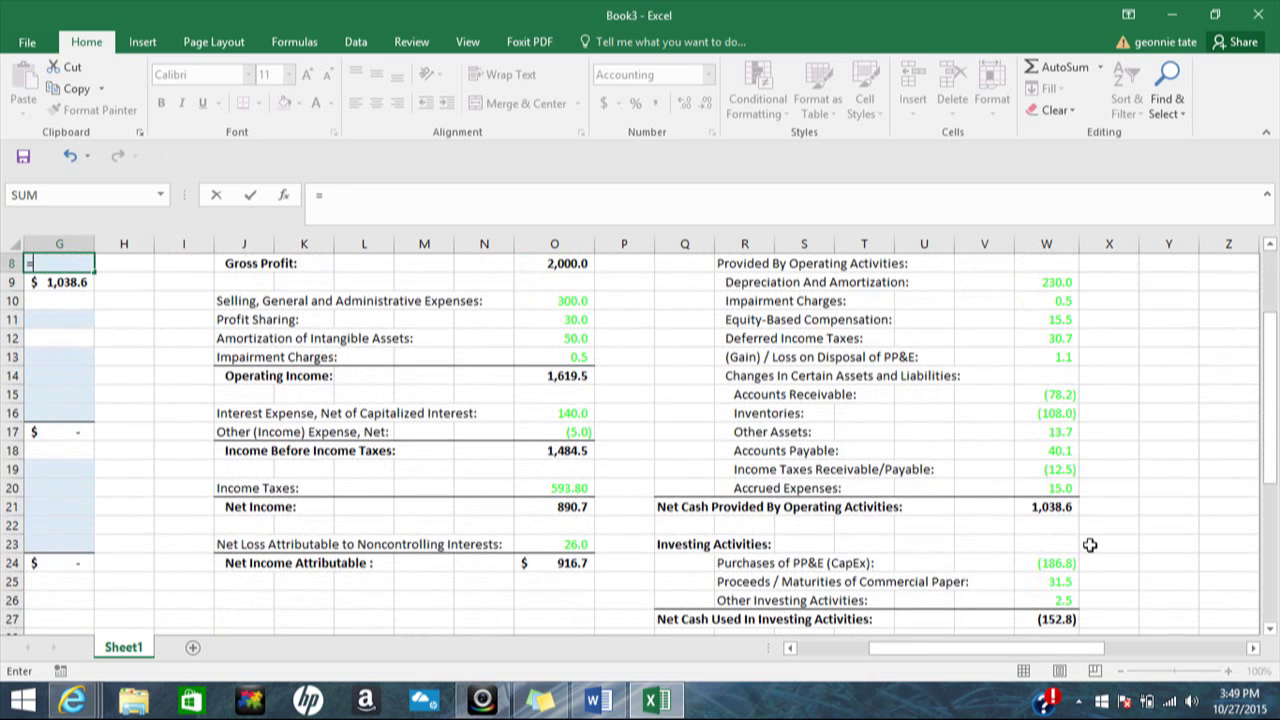
click(1059, 564)
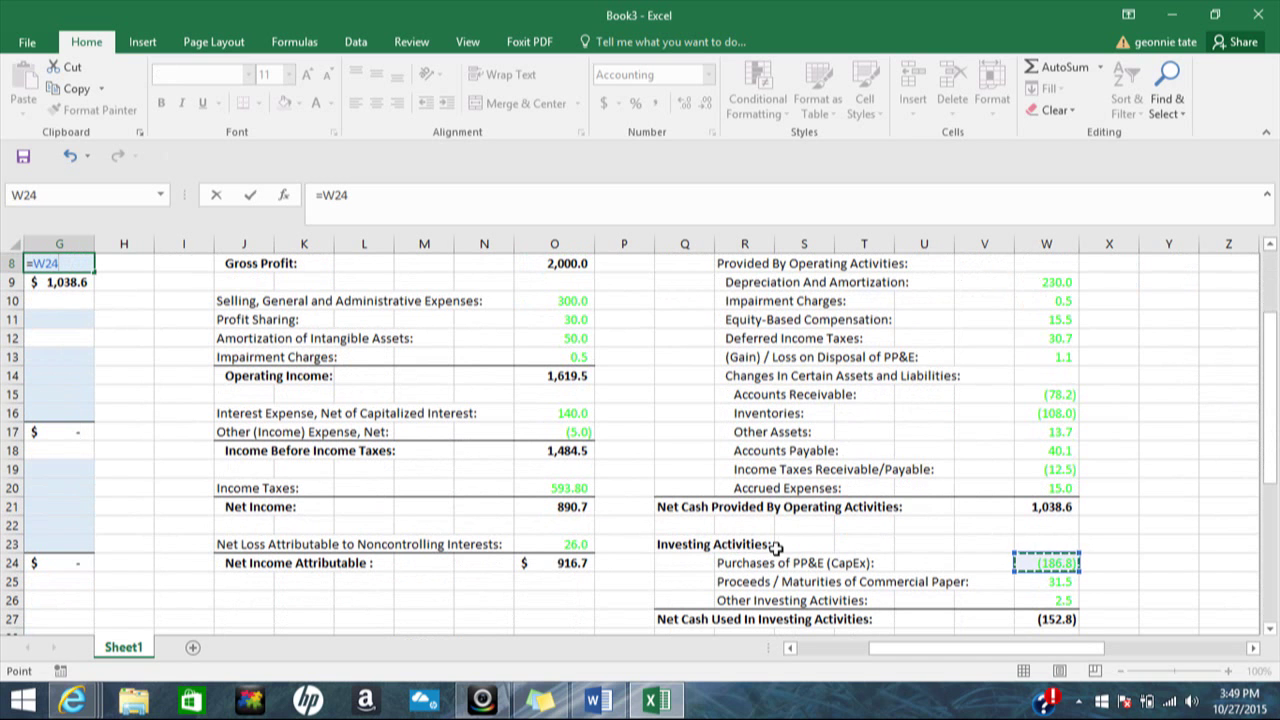
key(Return)
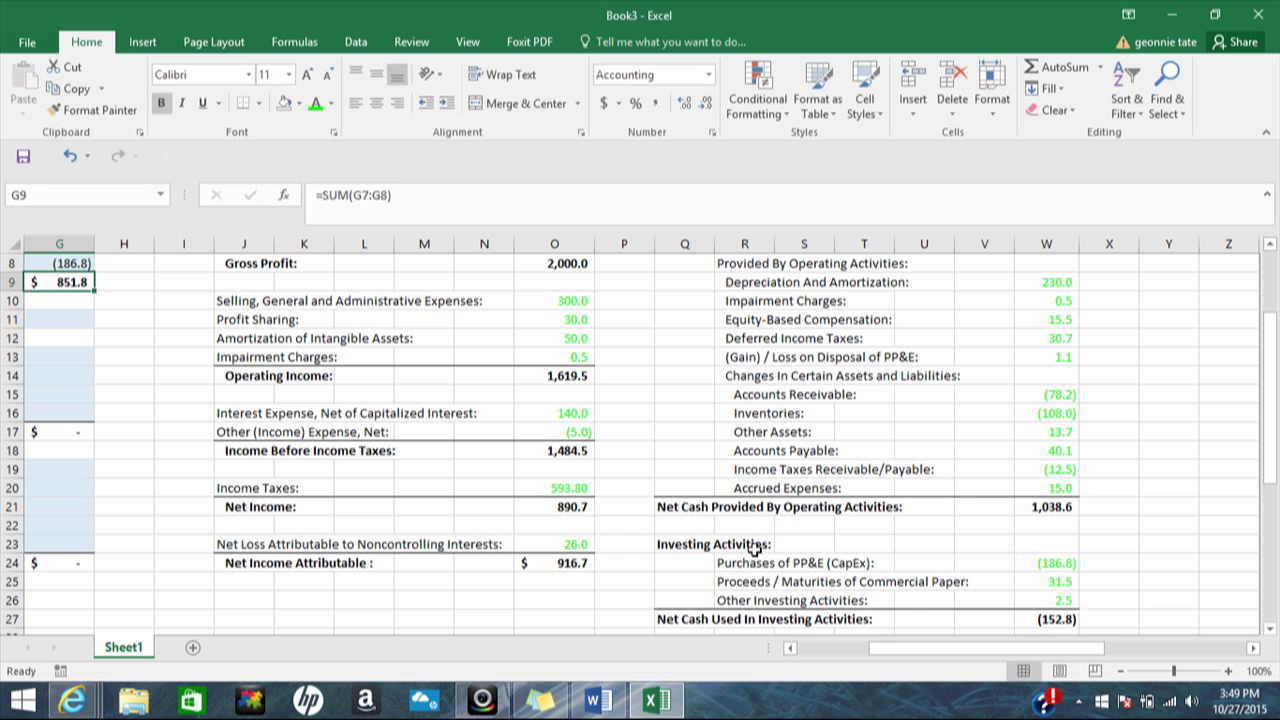
drag(868, 648, 800, 648)
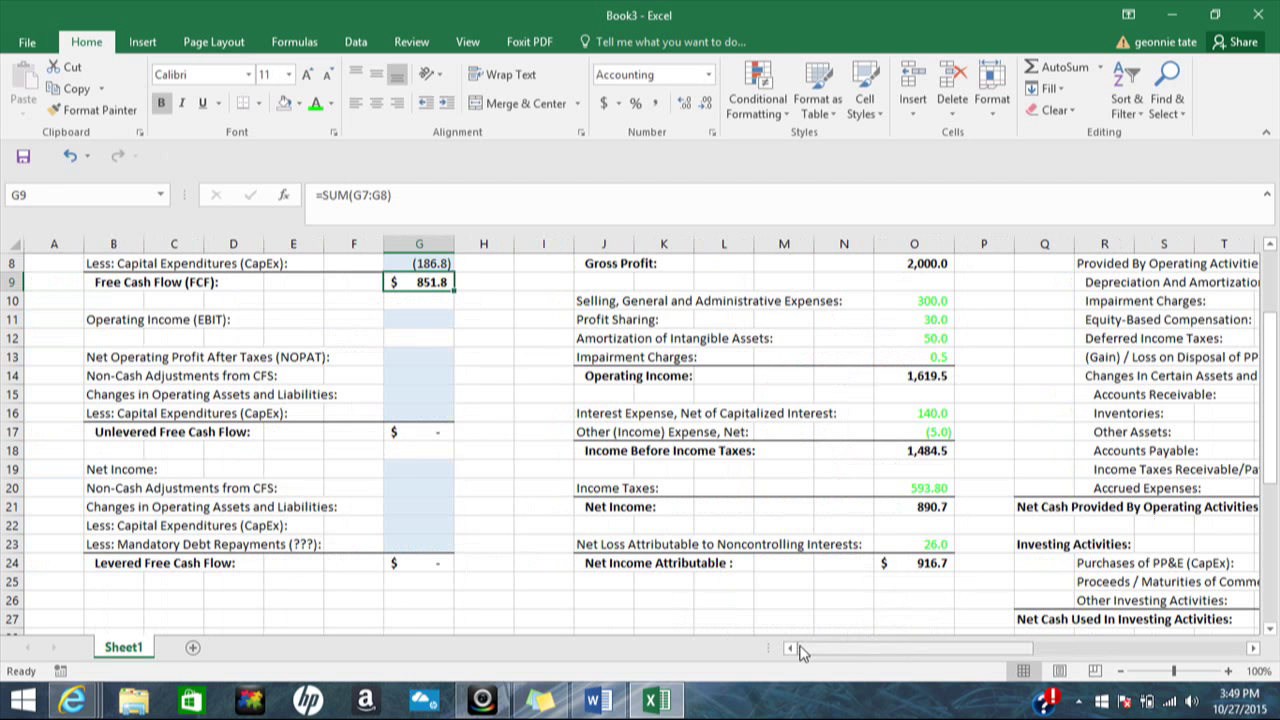
drag(1270, 405, 1270, 391)
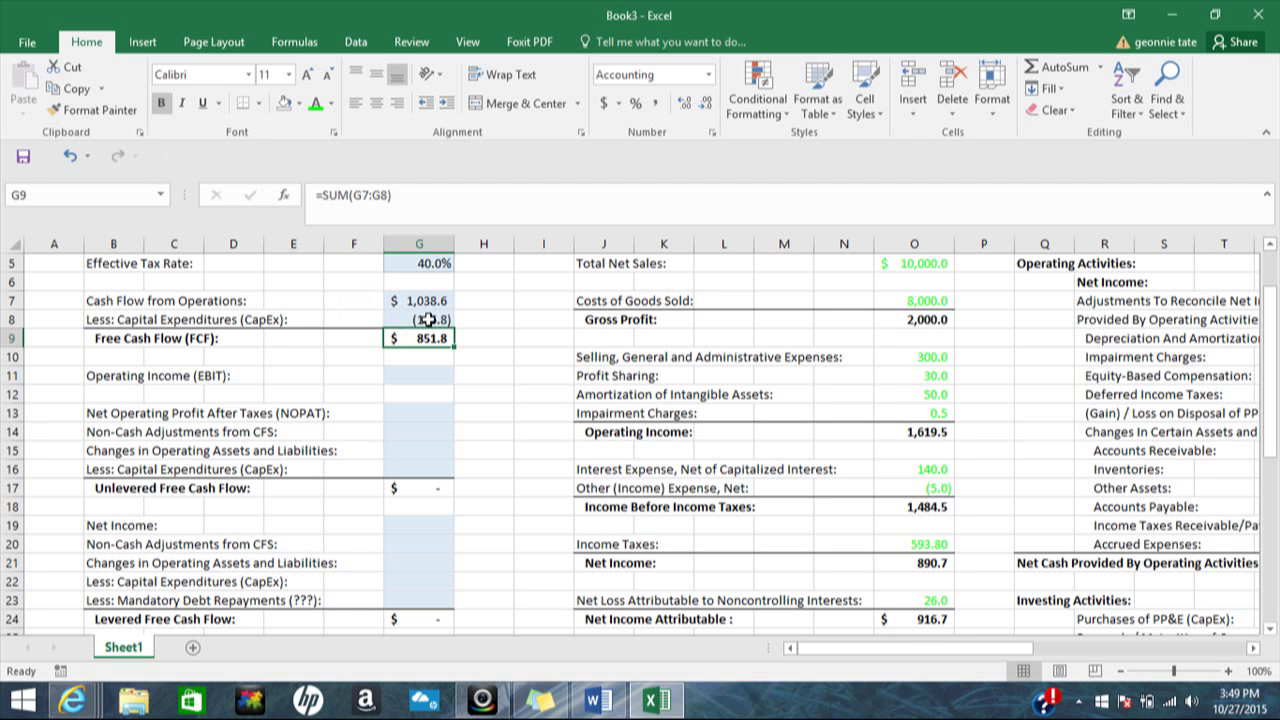
Link Operating Income (EBIT) to the income statement's operating income, 1,619.5.
click(417, 375)
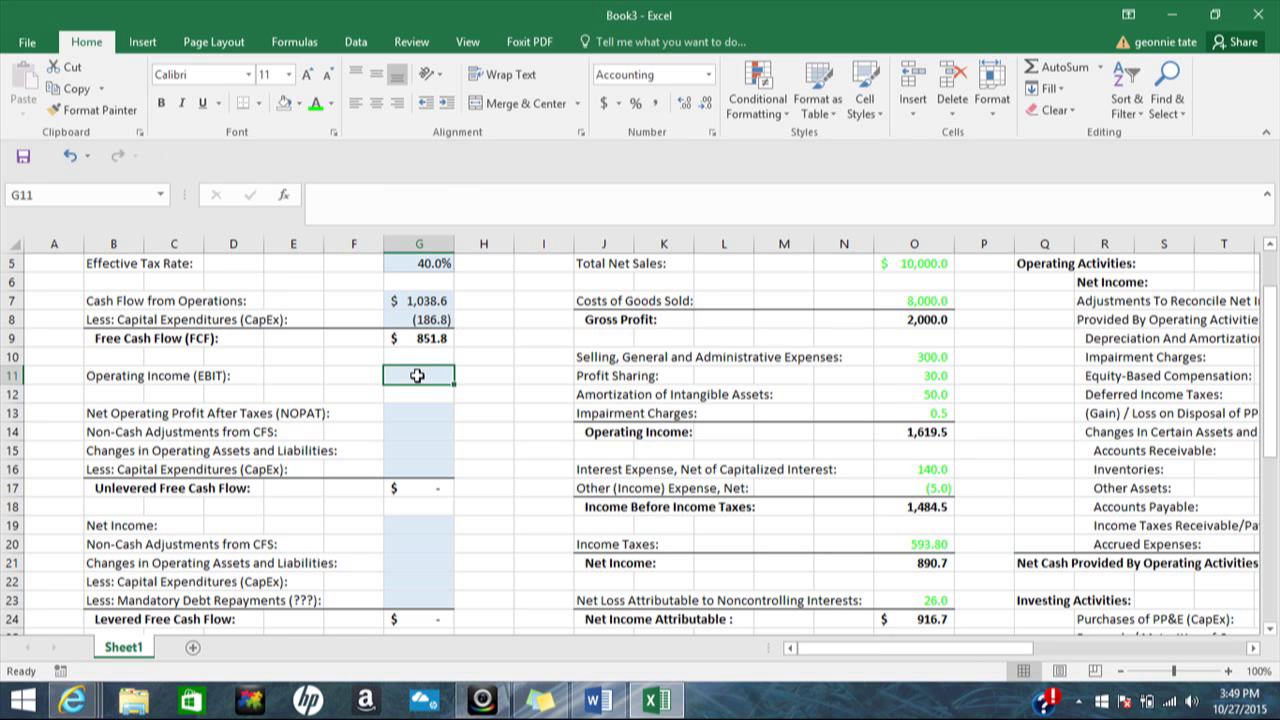
text(=)
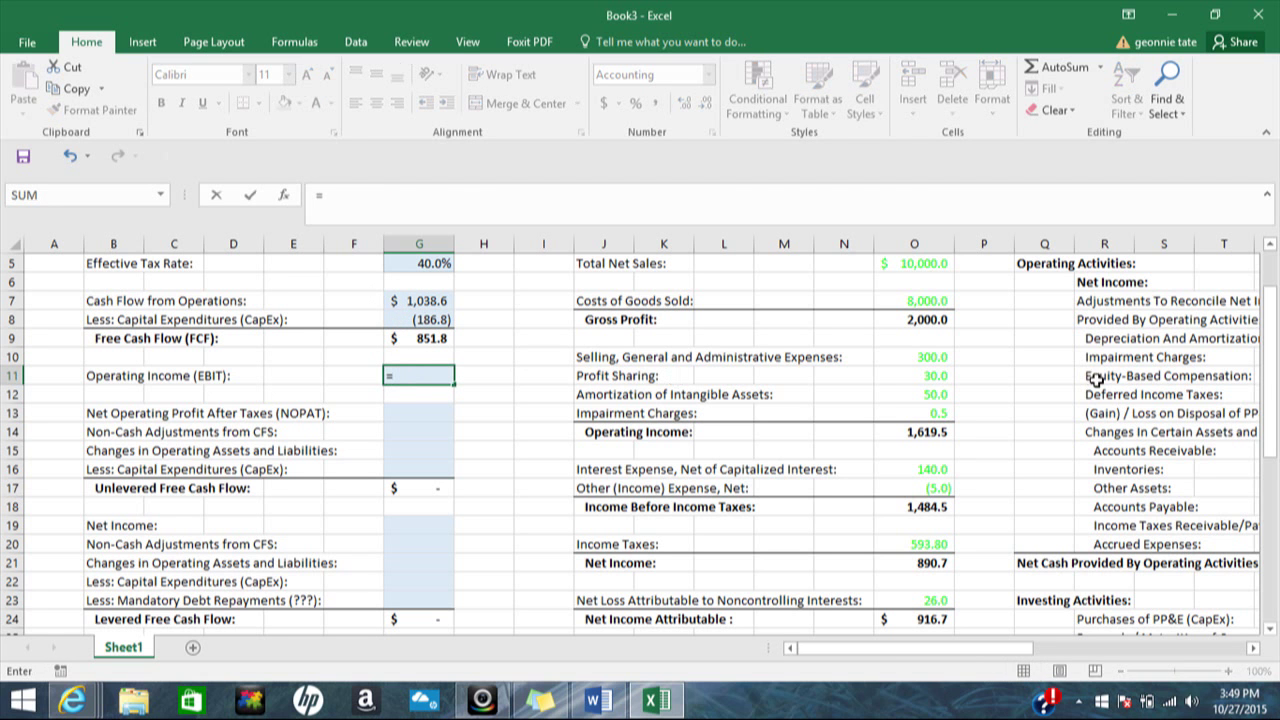
drag(1272, 373, 1272, 388)
click(926, 413)
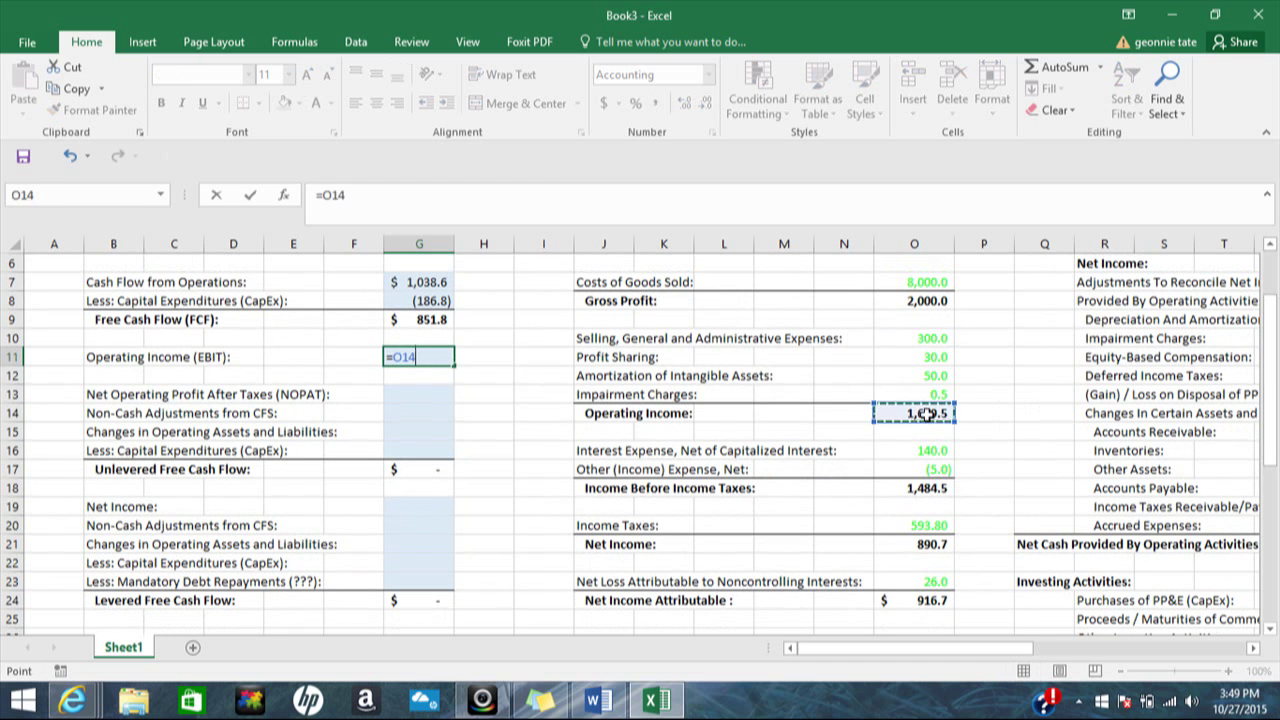
key(Return)
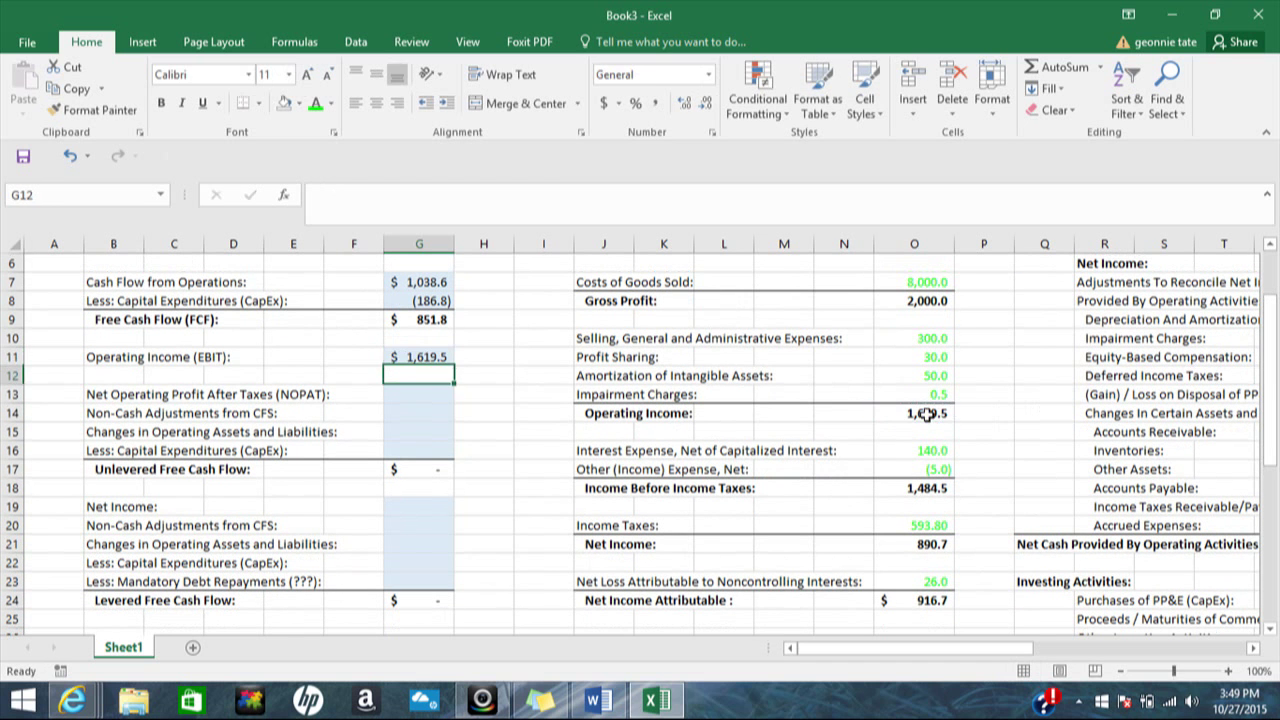
Enter NOPAT as =G11*(1-G5) using the 40.0% tax rate, giving 971.7.
click(407, 394)
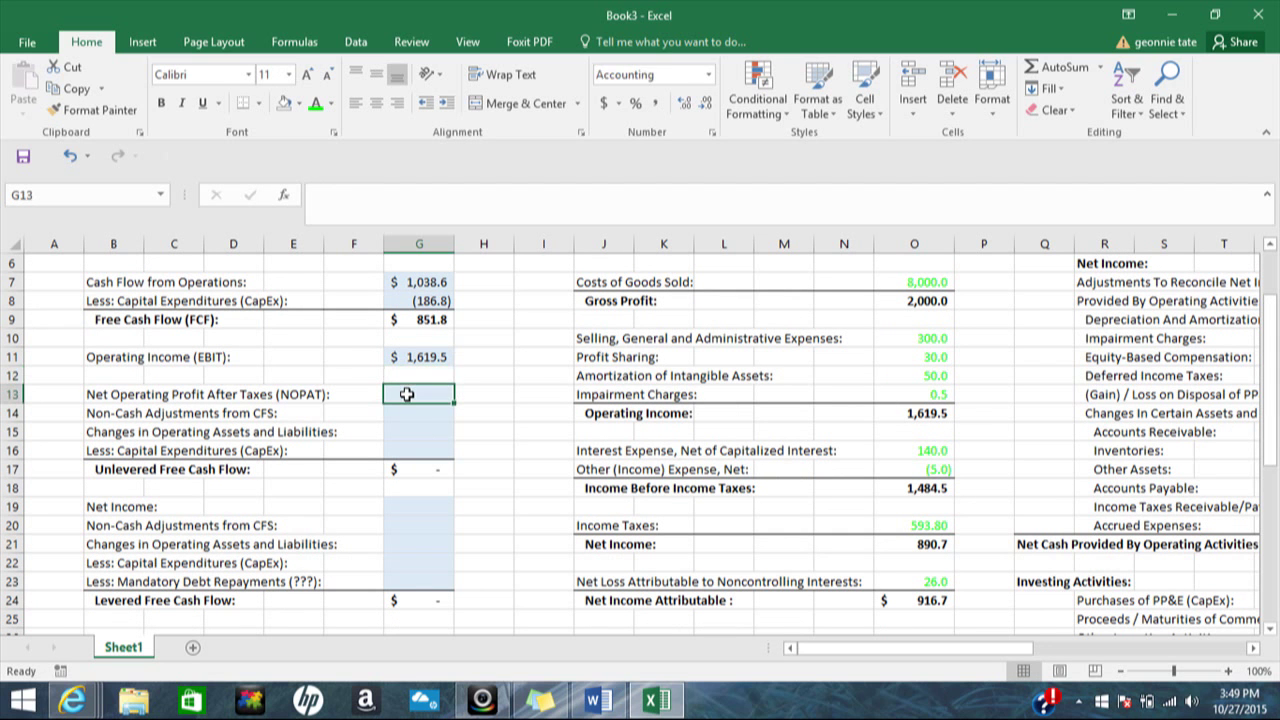
text(=)
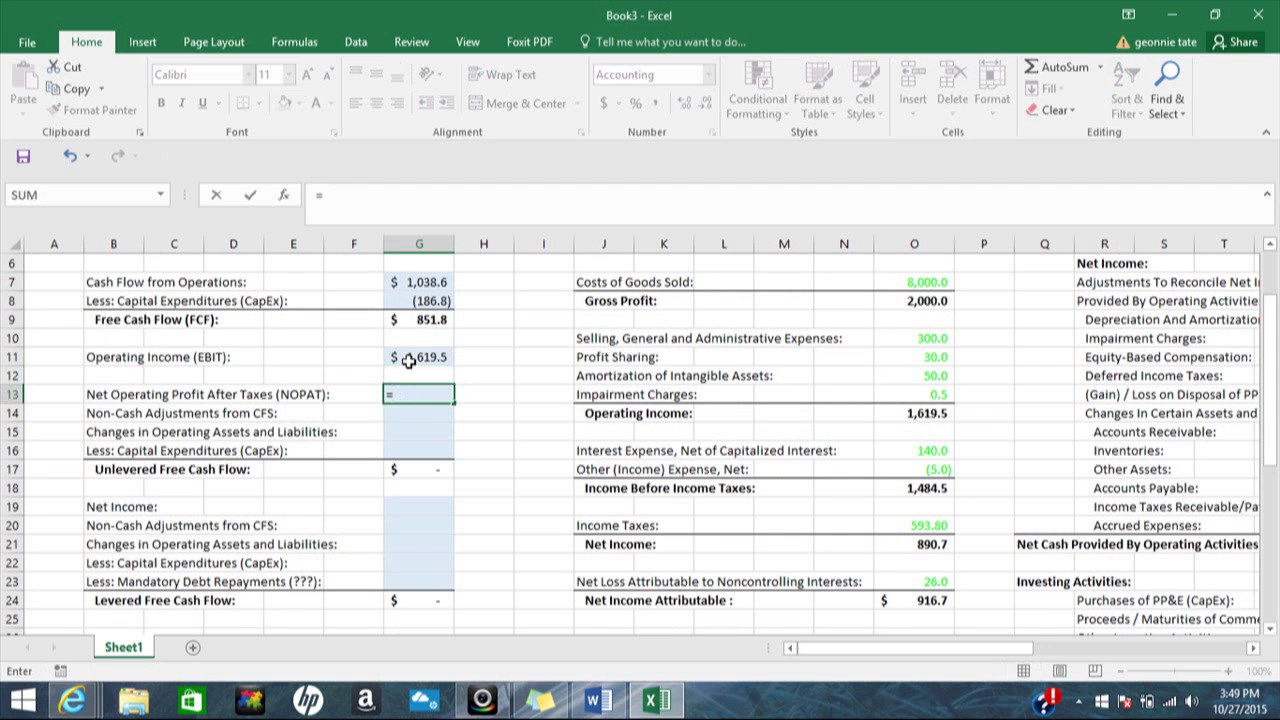
click(409, 362)
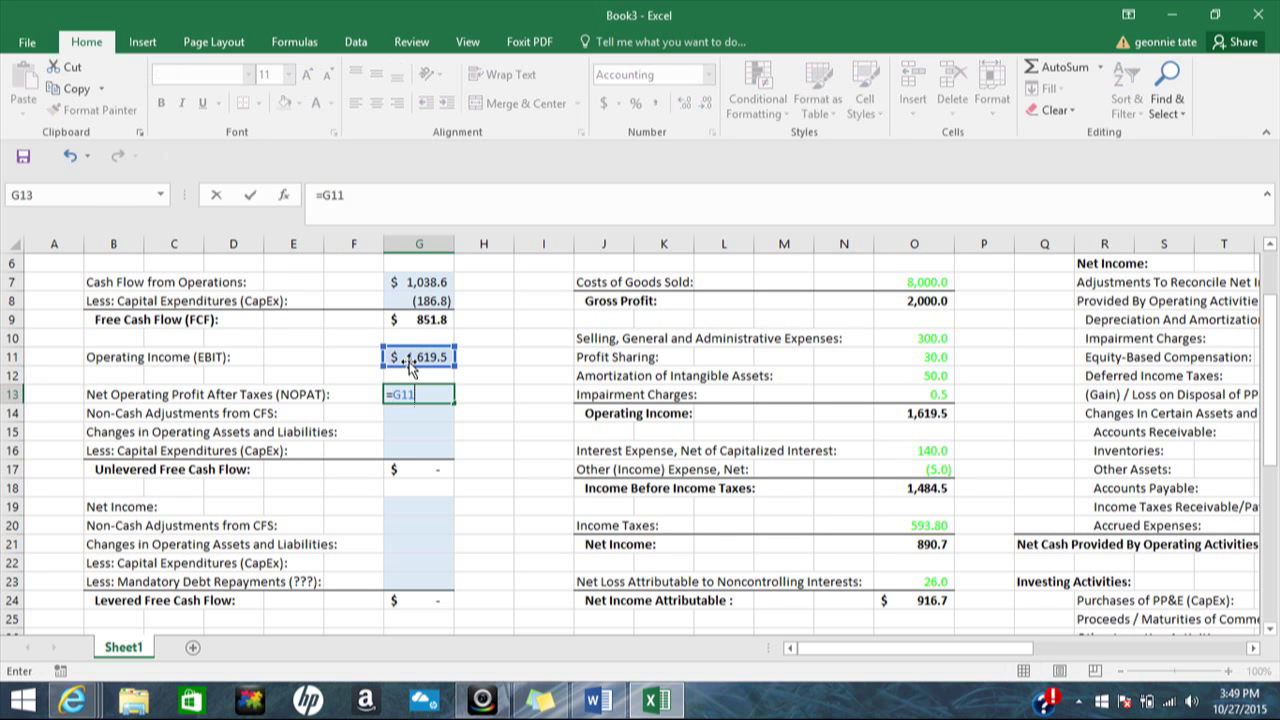
text(*(1-)
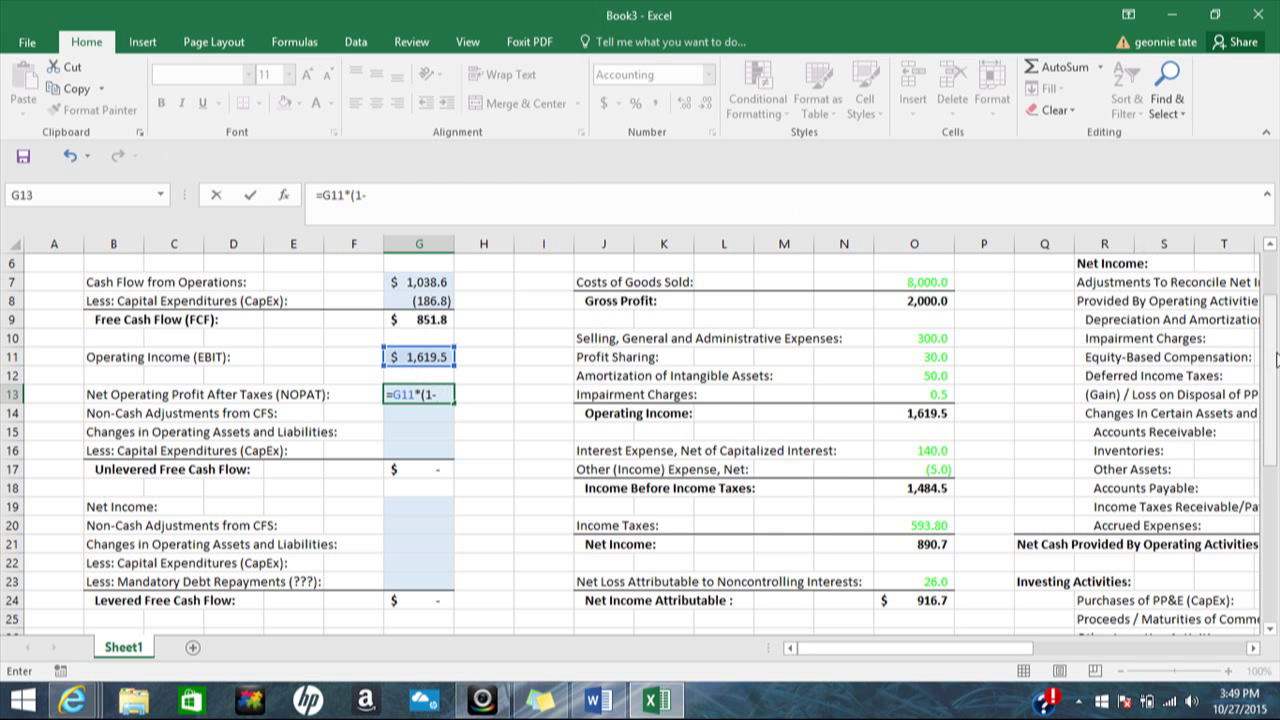
drag(1274, 356, 1274, 344)
text(1-)
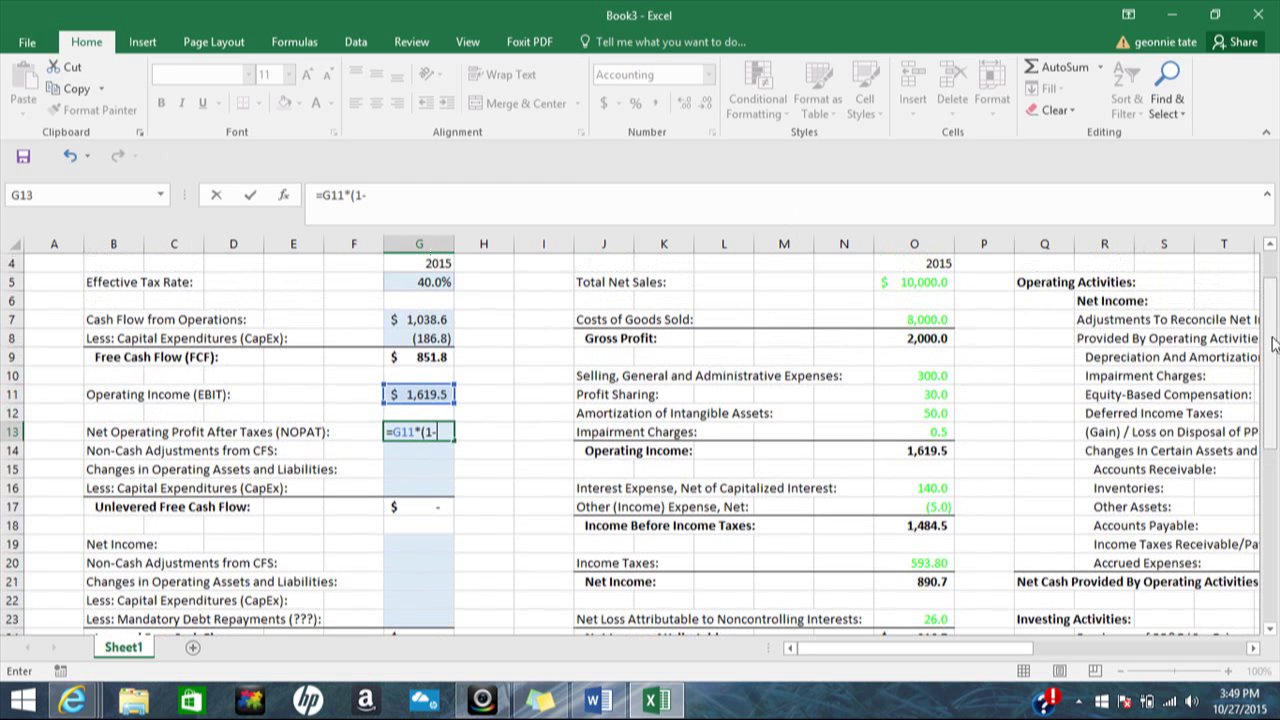
click(440, 281)
text())
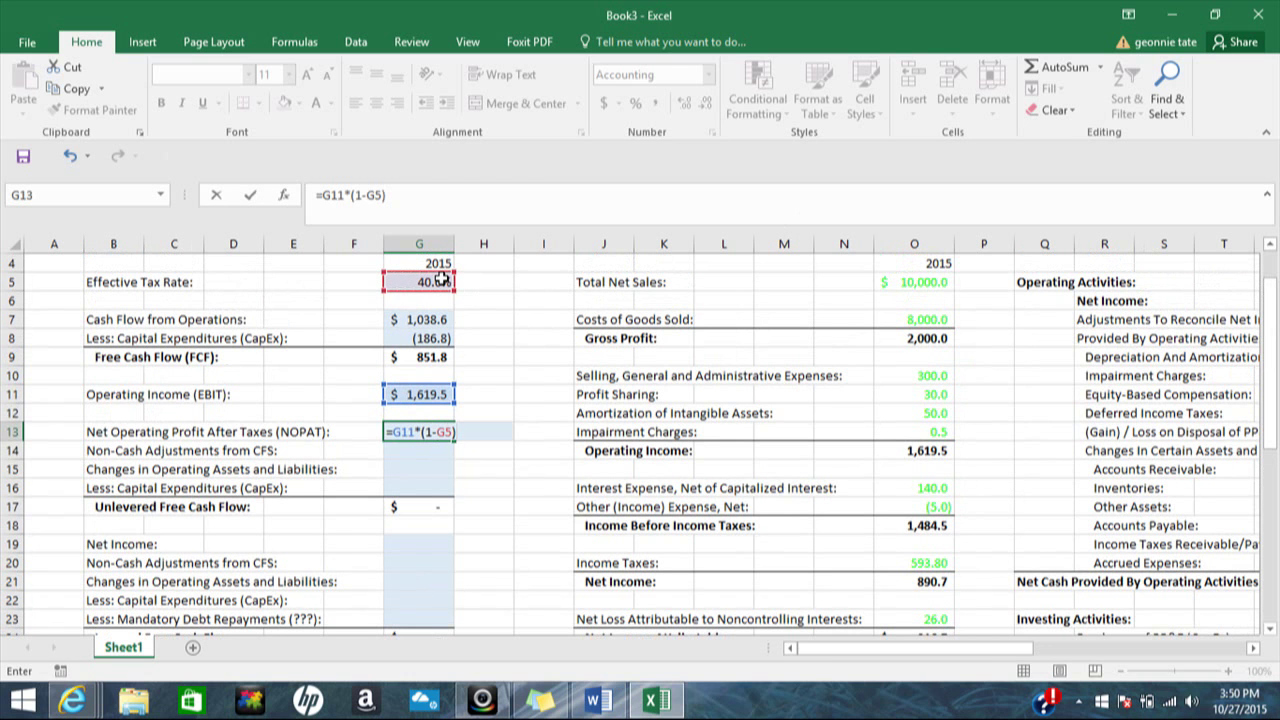
key(Return)
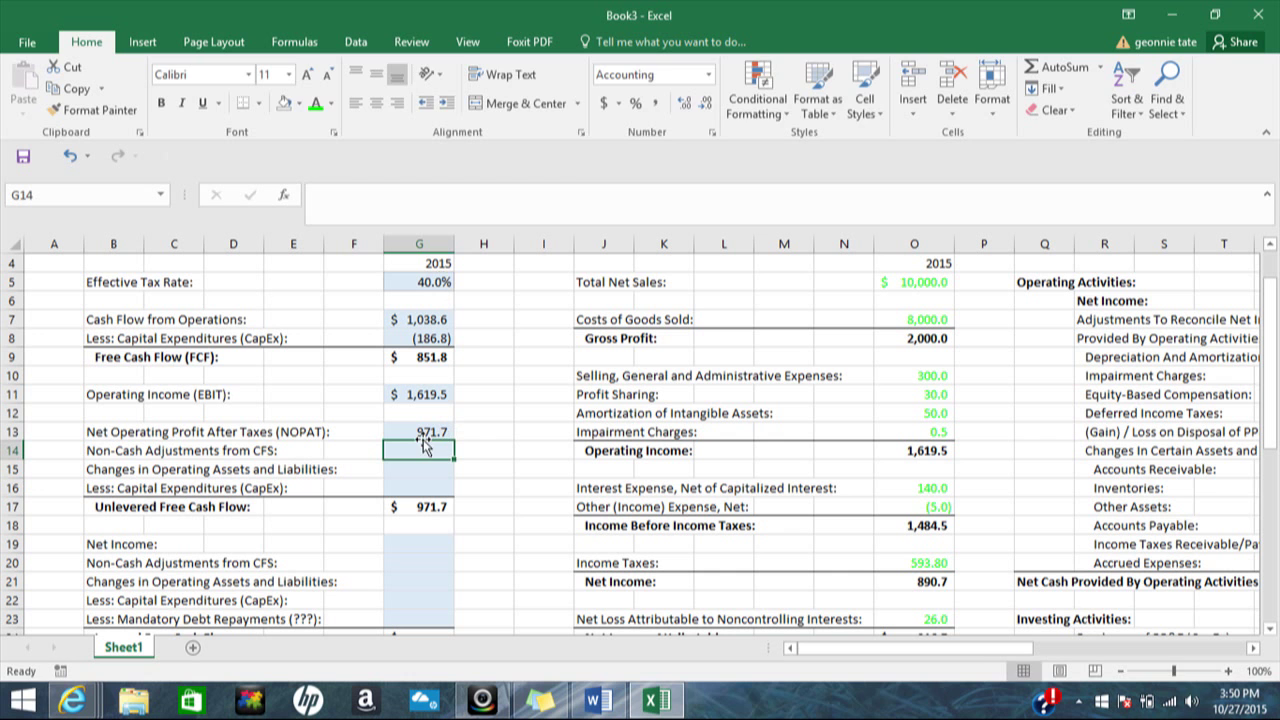
Enter =SUM(W9:W13) in G14 for non-cash adjustments of 277.8.
text(=)
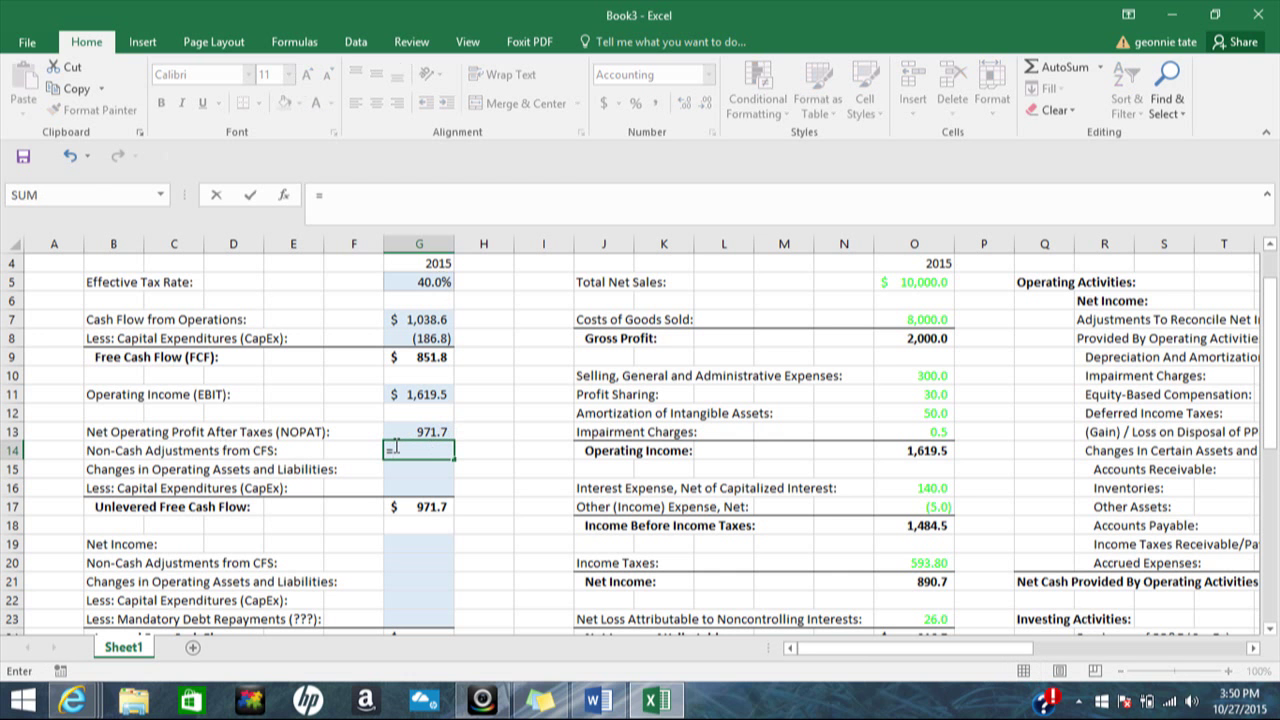
drag(865, 656, 898, 658)
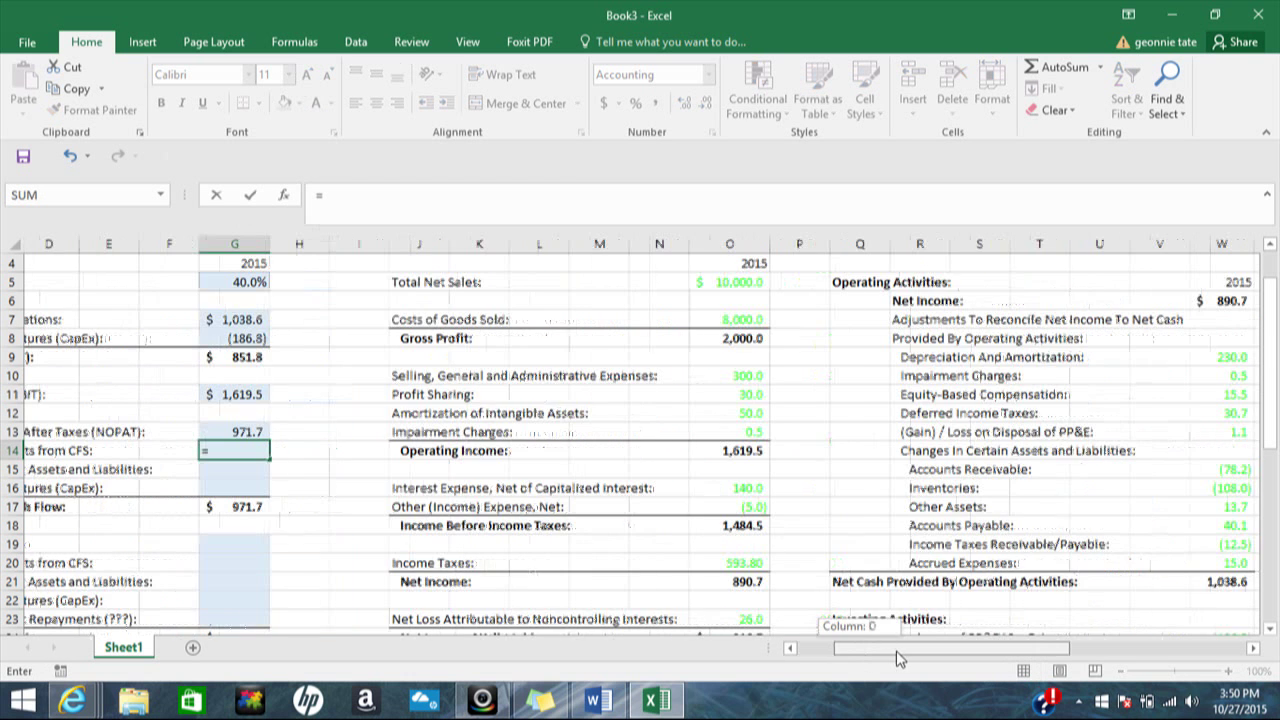
text(su)
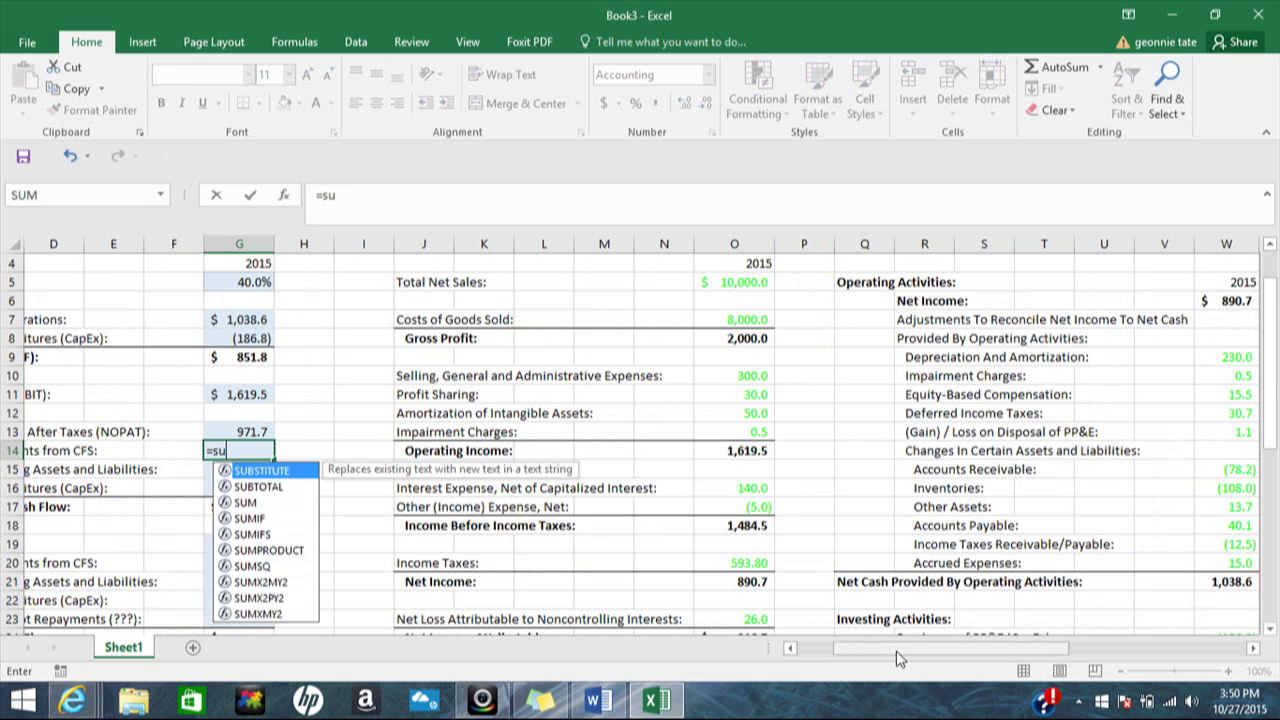
text(m()
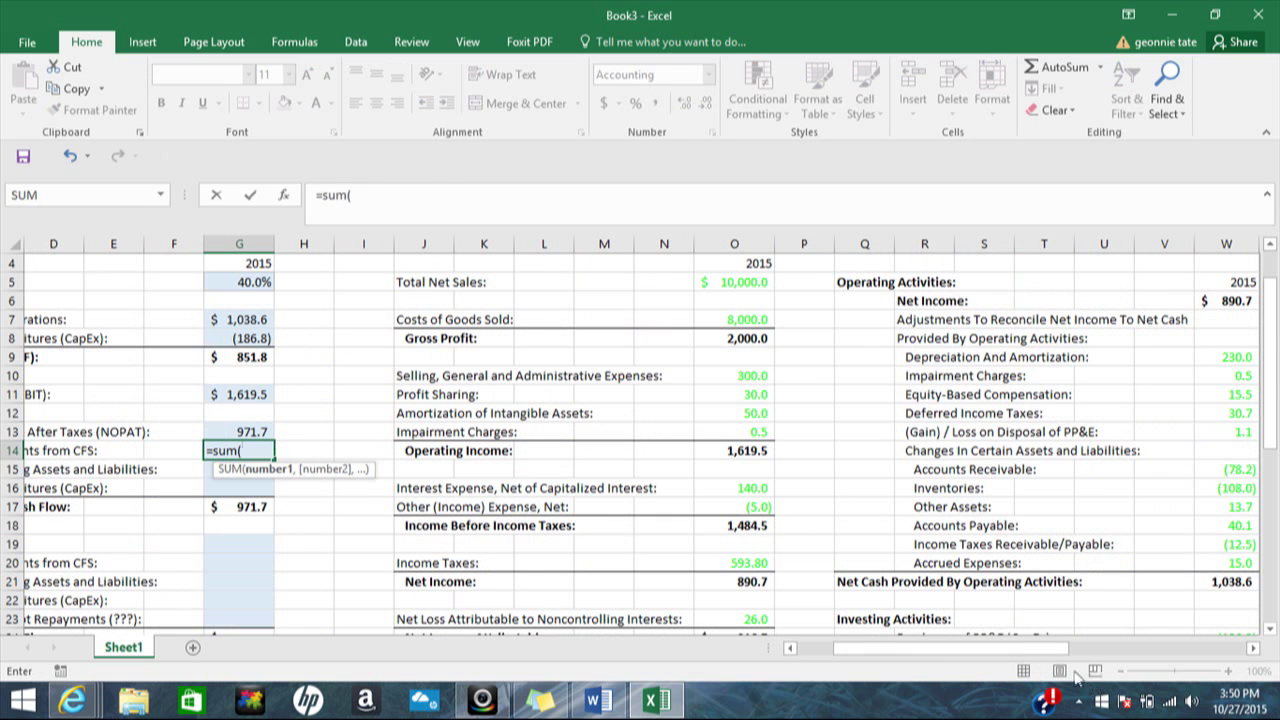
drag(995, 655, 1012, 650)
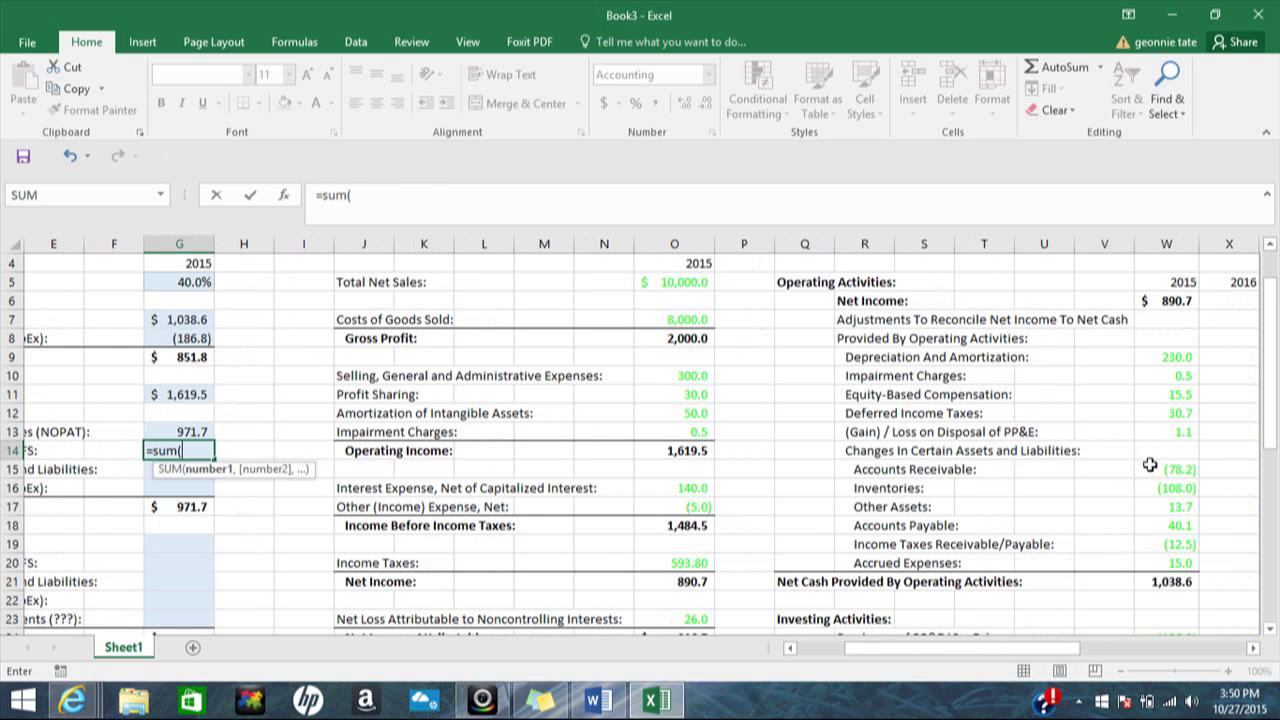
drag(1167, 355, 1167, 433)
text())
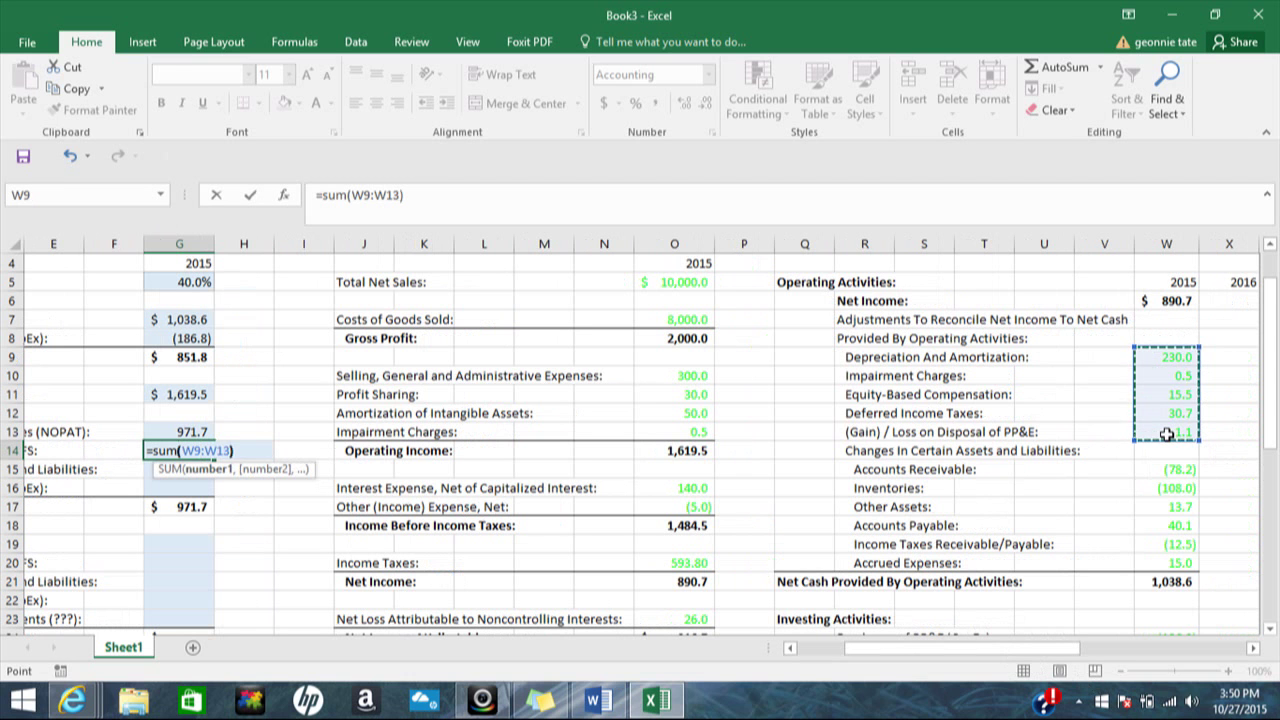
key(Return)
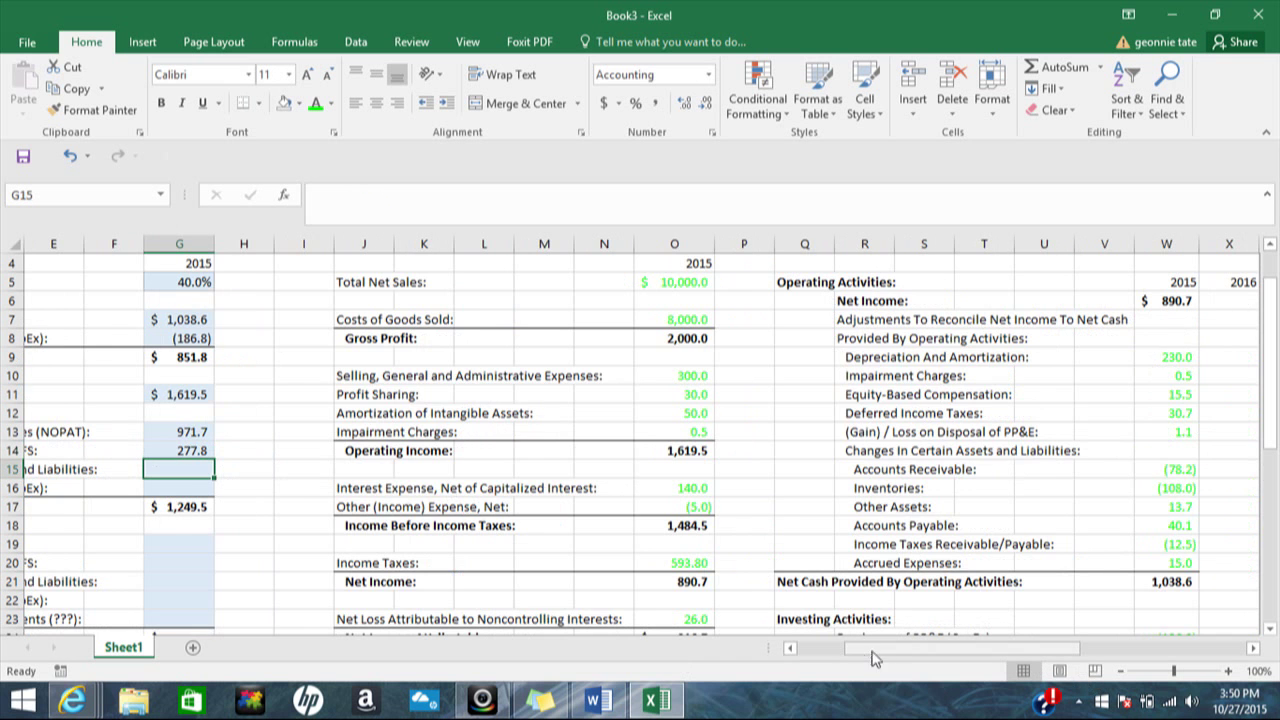
Enter =SUM(W15:W20) in G15 for working-capital changes of (129.9).
drag(875, 657, 845, 659)
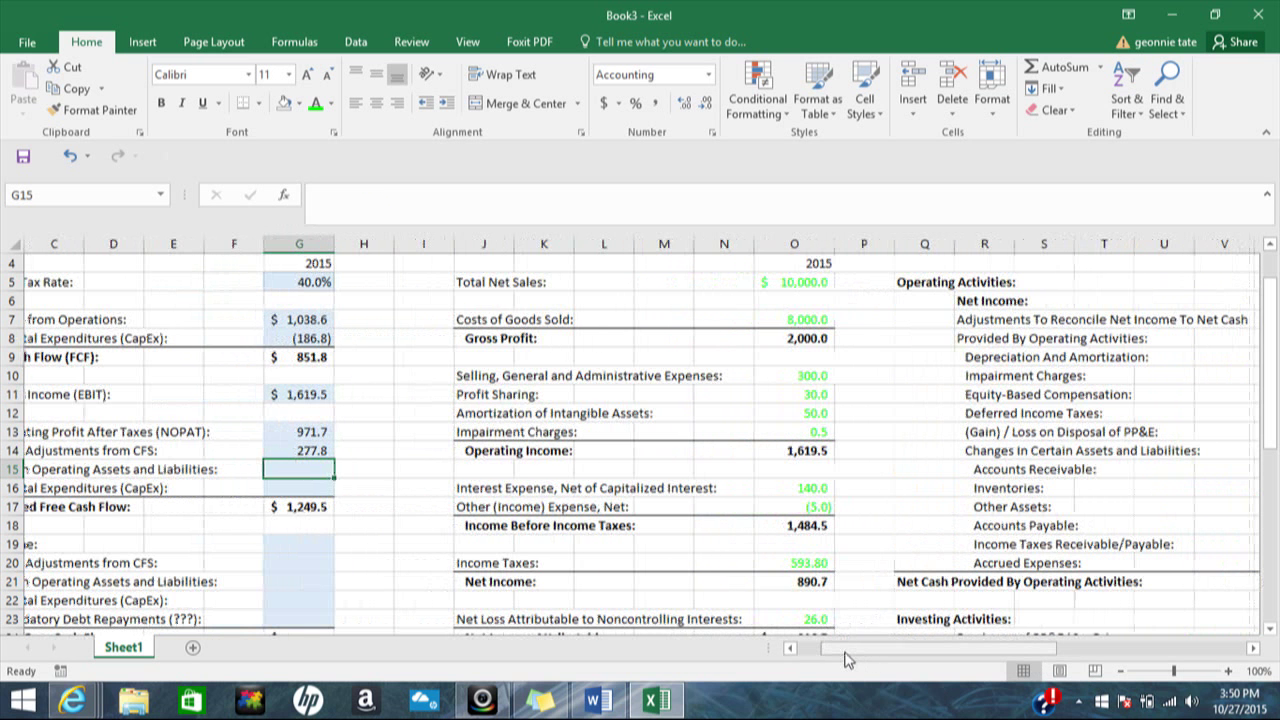
text(=)
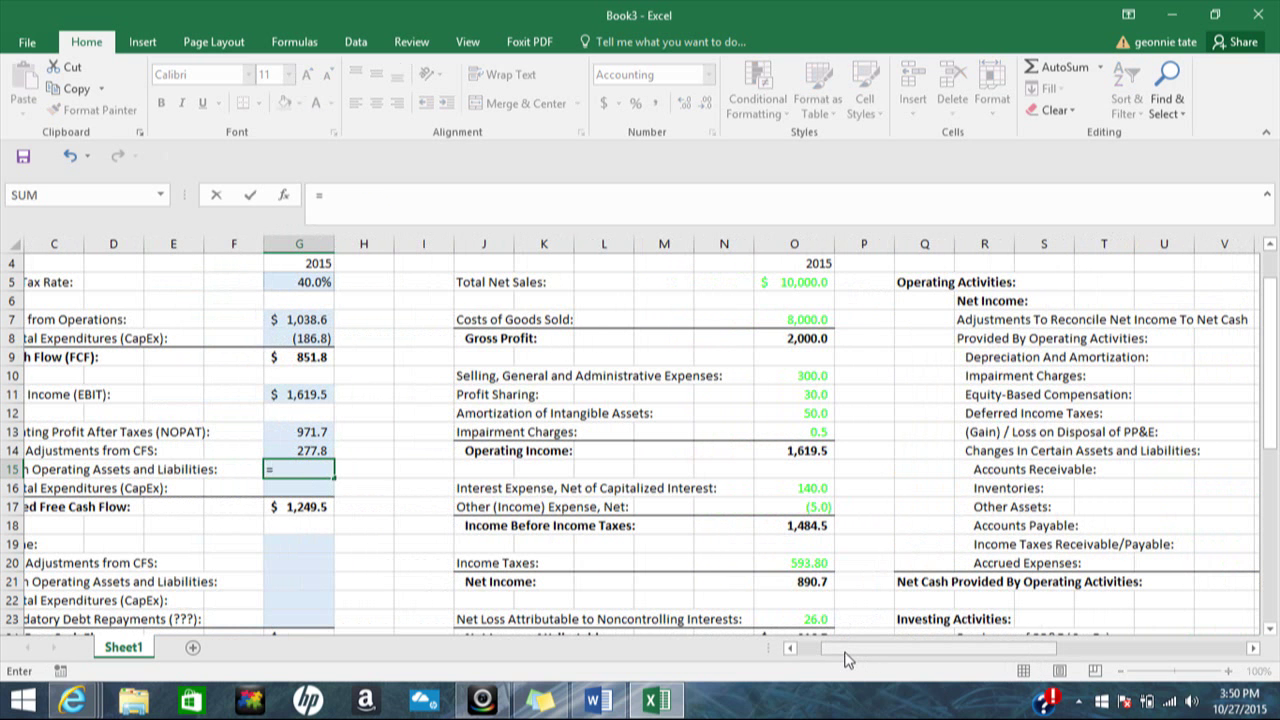
text(sum)
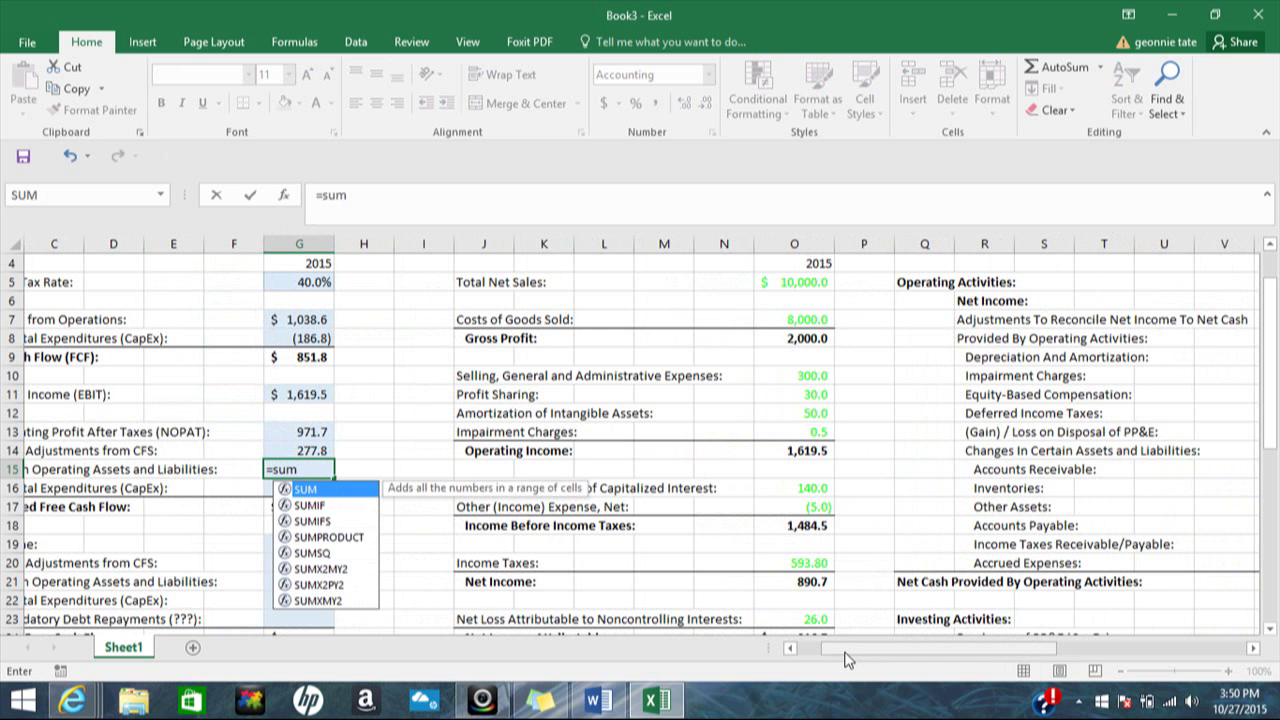
text(()
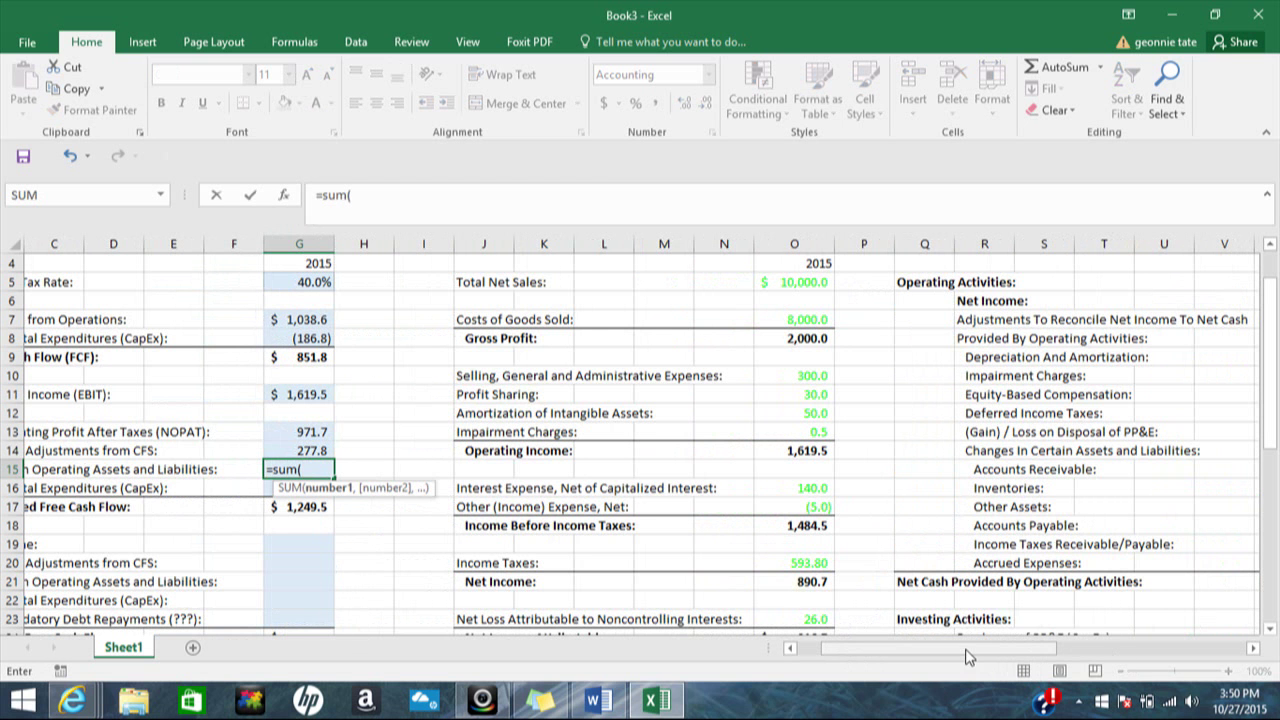
drag(968, 656, 1018, 650)
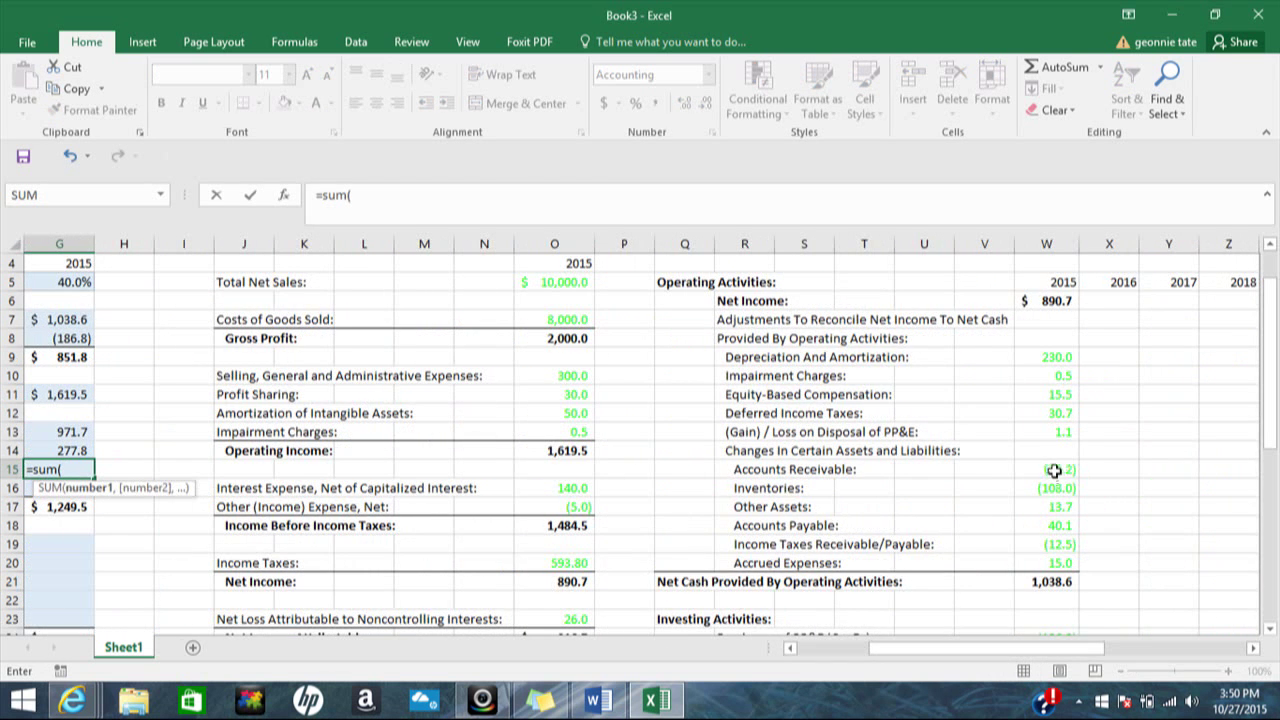
drag(1054, 470, 1054, 563)
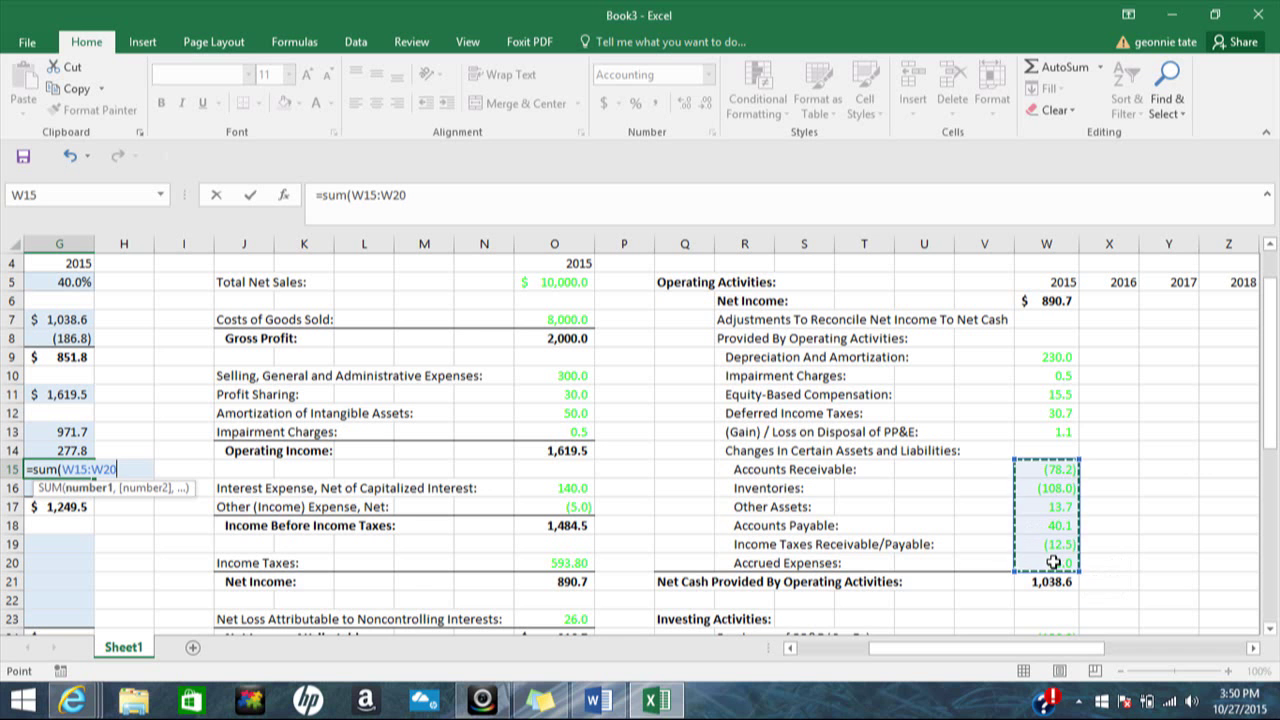
text())
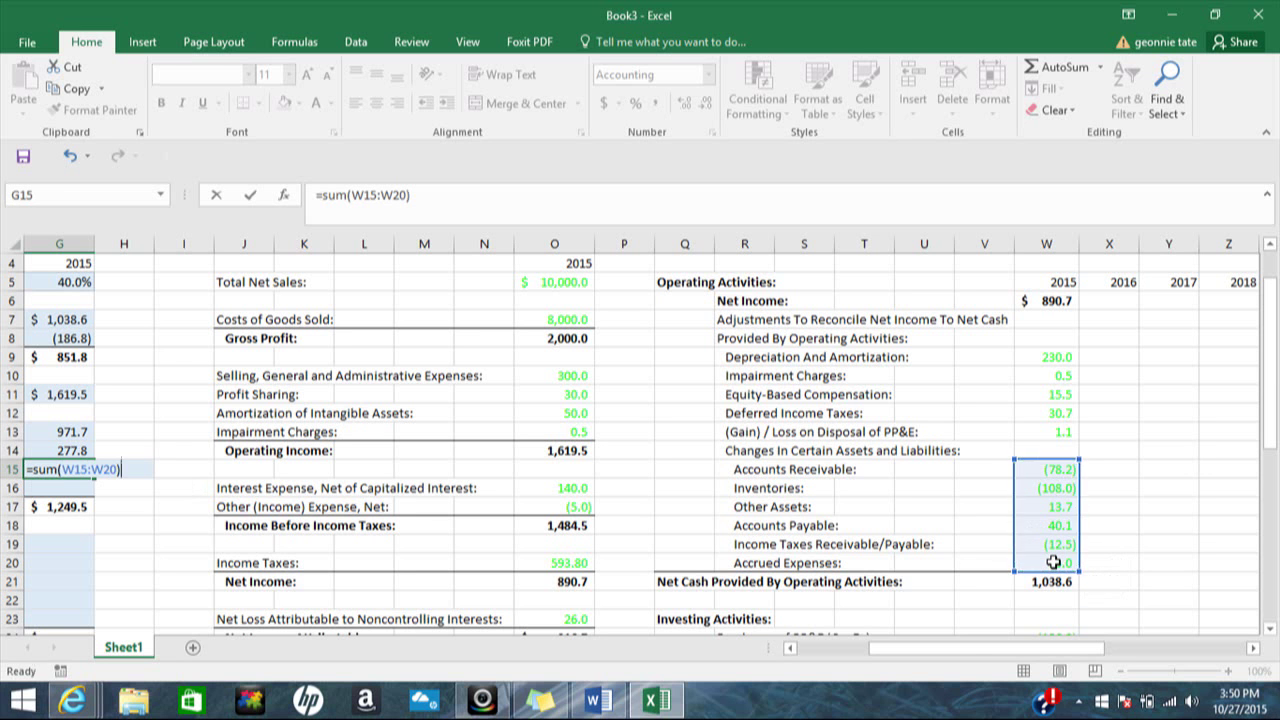
key(Return)
Link unlevered CapEx in G16 to W24, showing (186.8).
mouse_move(971, 648)
mouse_down()
mouse_move(911, 650)
mouse_move(958, 648)
mouse_up()
text(=)
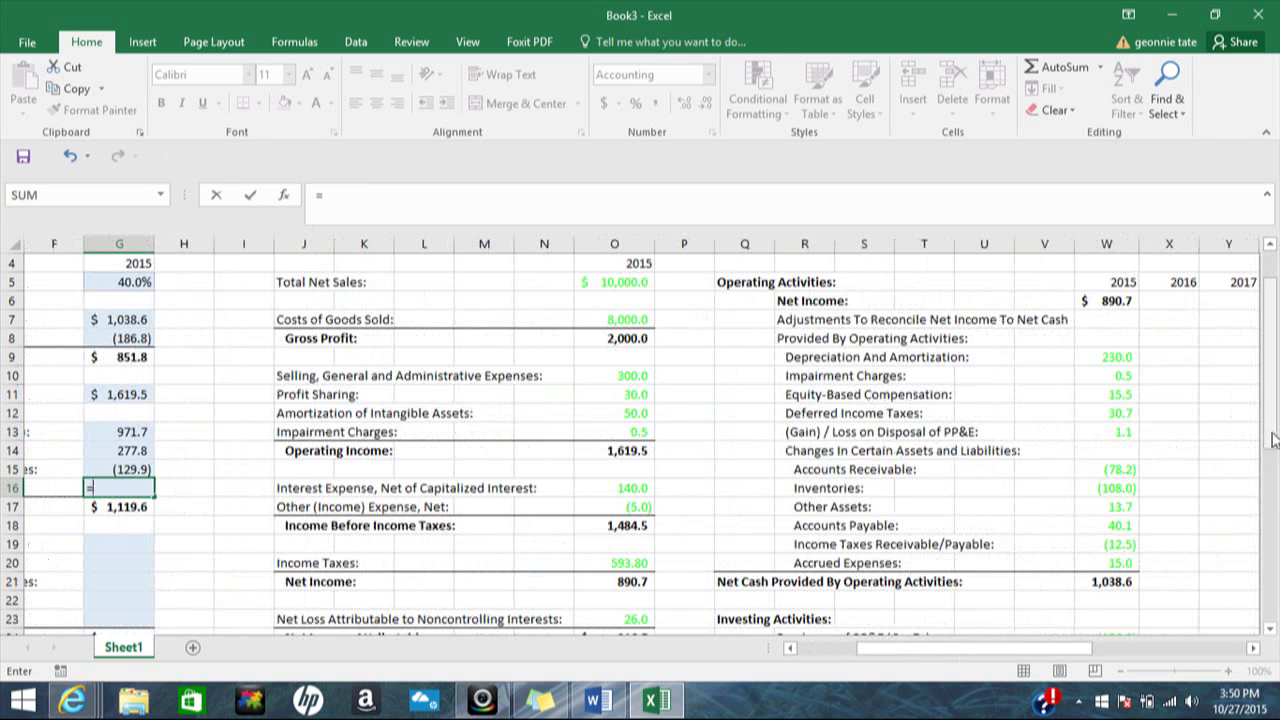
drag(1275, 440, 1262, 483)
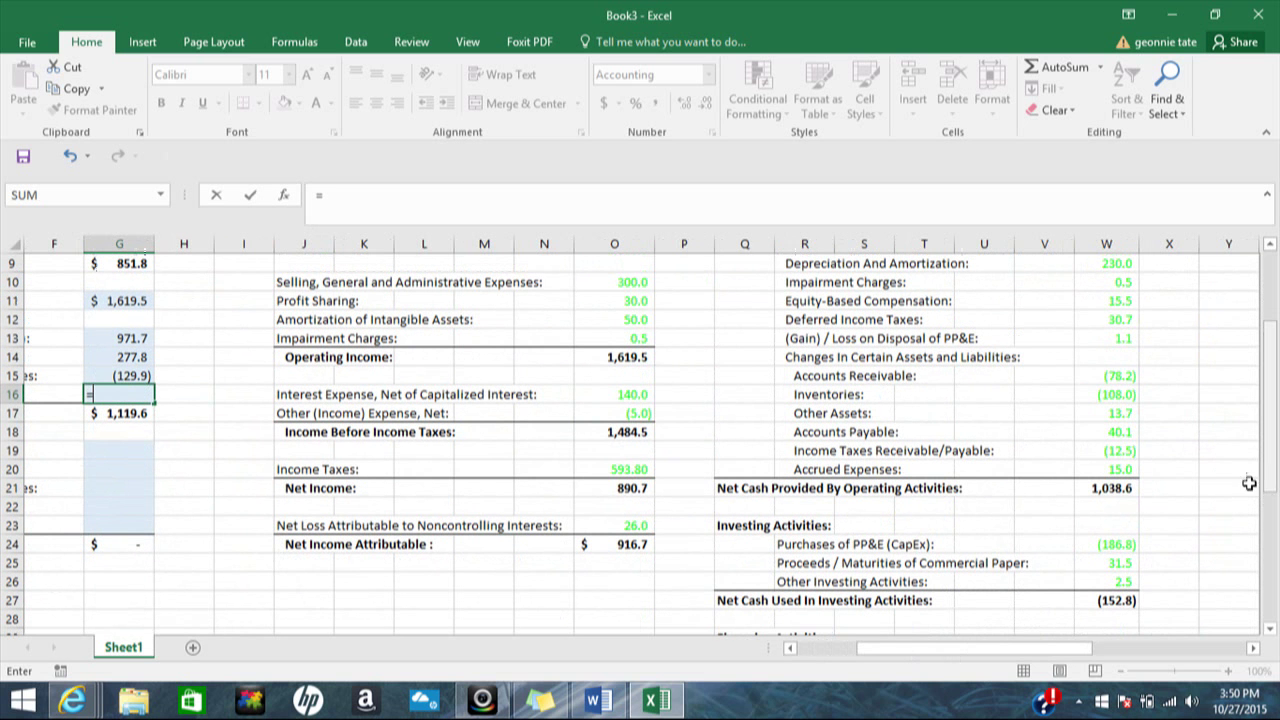
click(1113, 543)
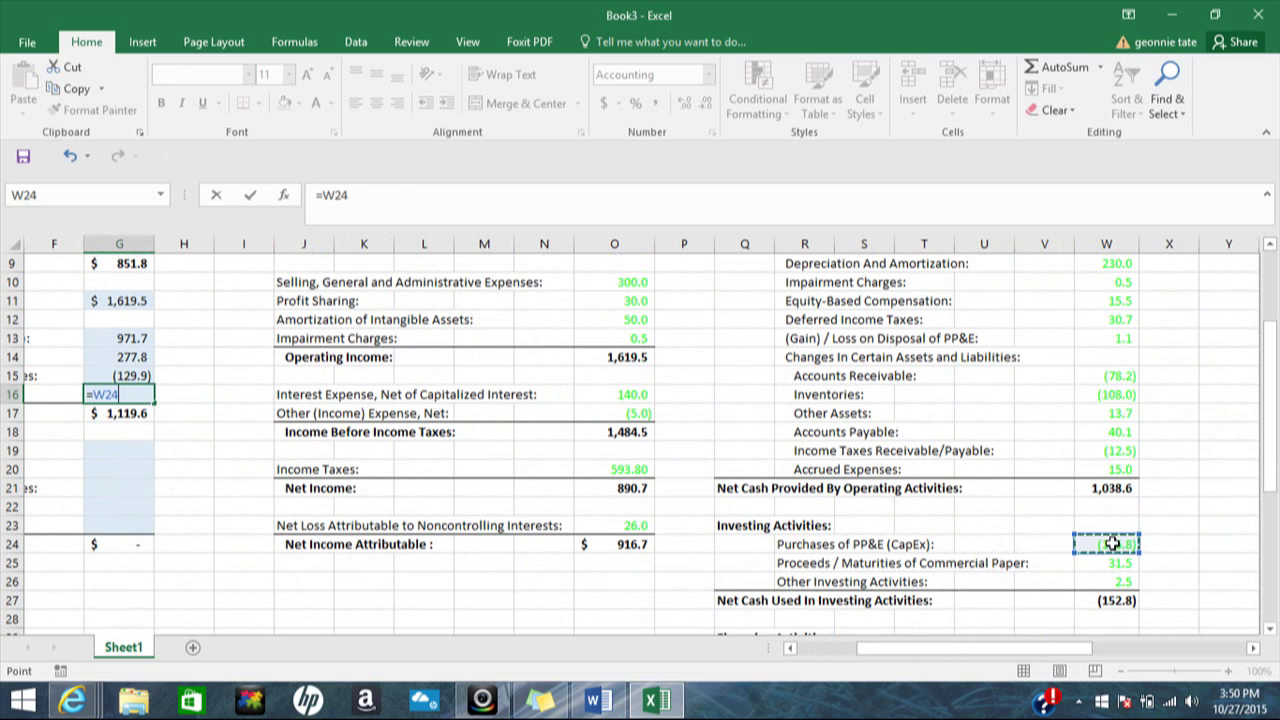
key(Return)
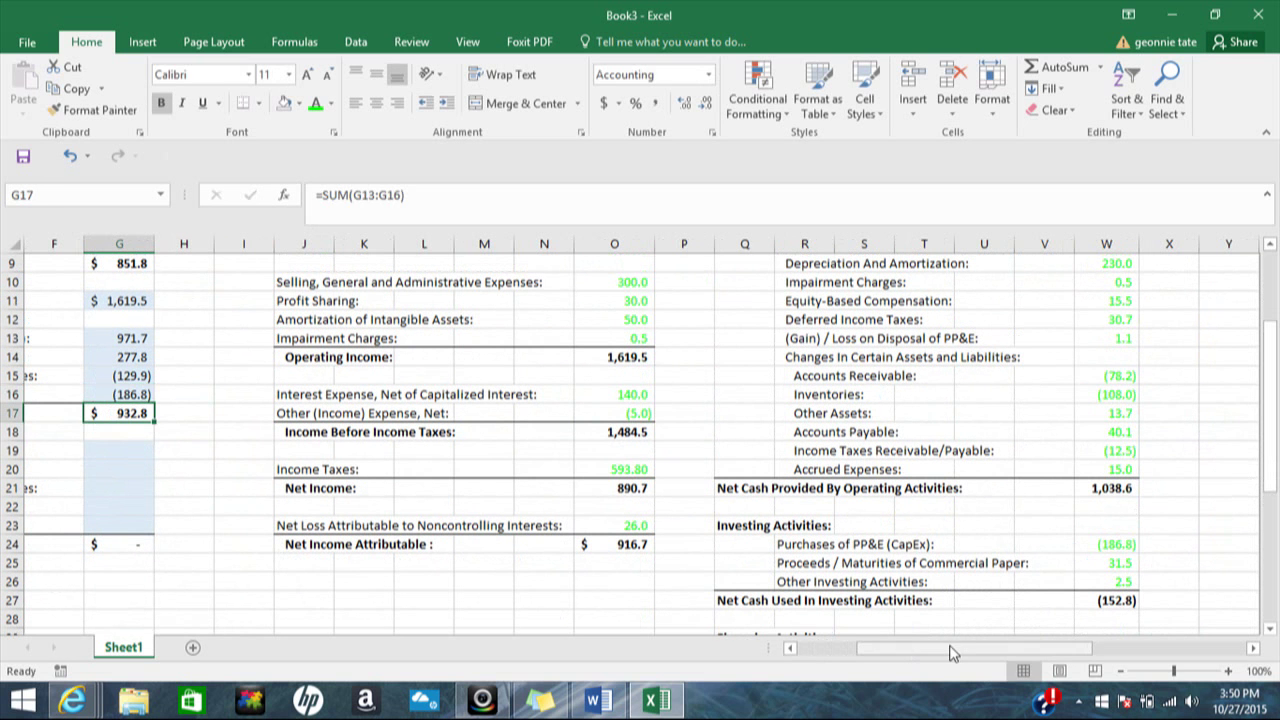
mouse_move(903, 650)
mouse_down()
mouse_move(905, 662)
mouse_move(882, 663)
mouse_up()
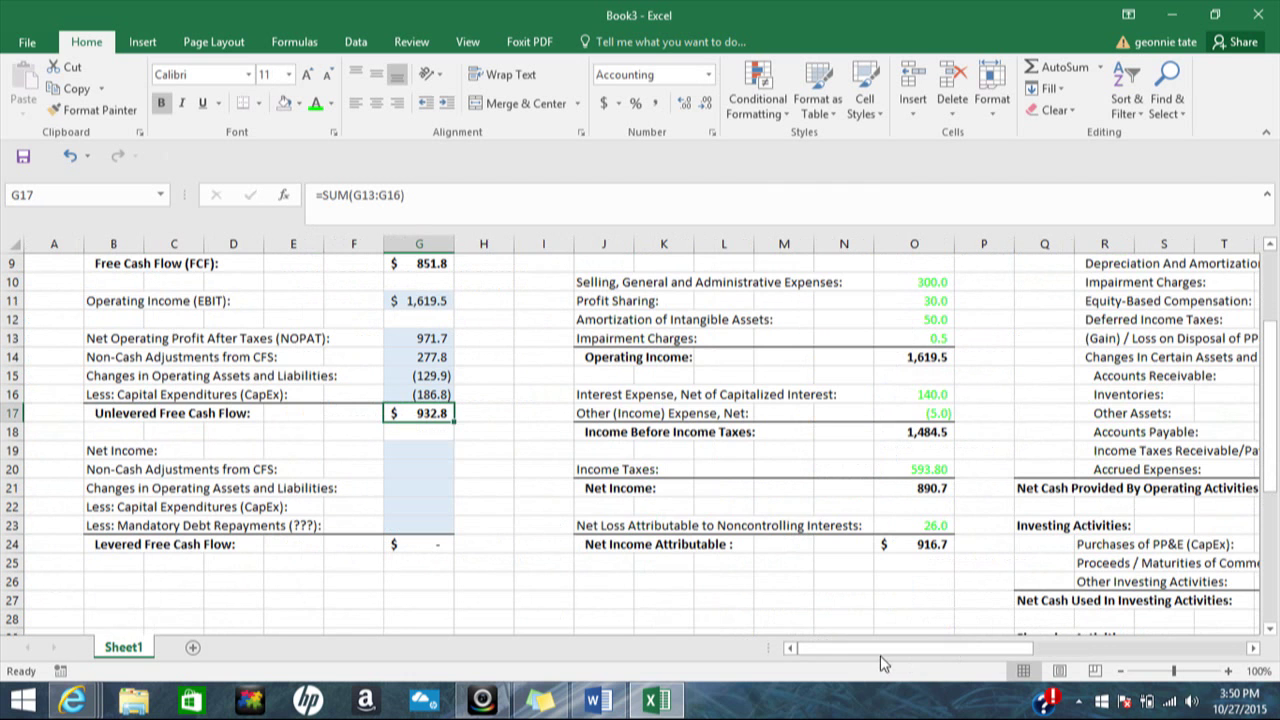
Link the levered section's Net Income to the income statement value 890.7.
click(419, 452)
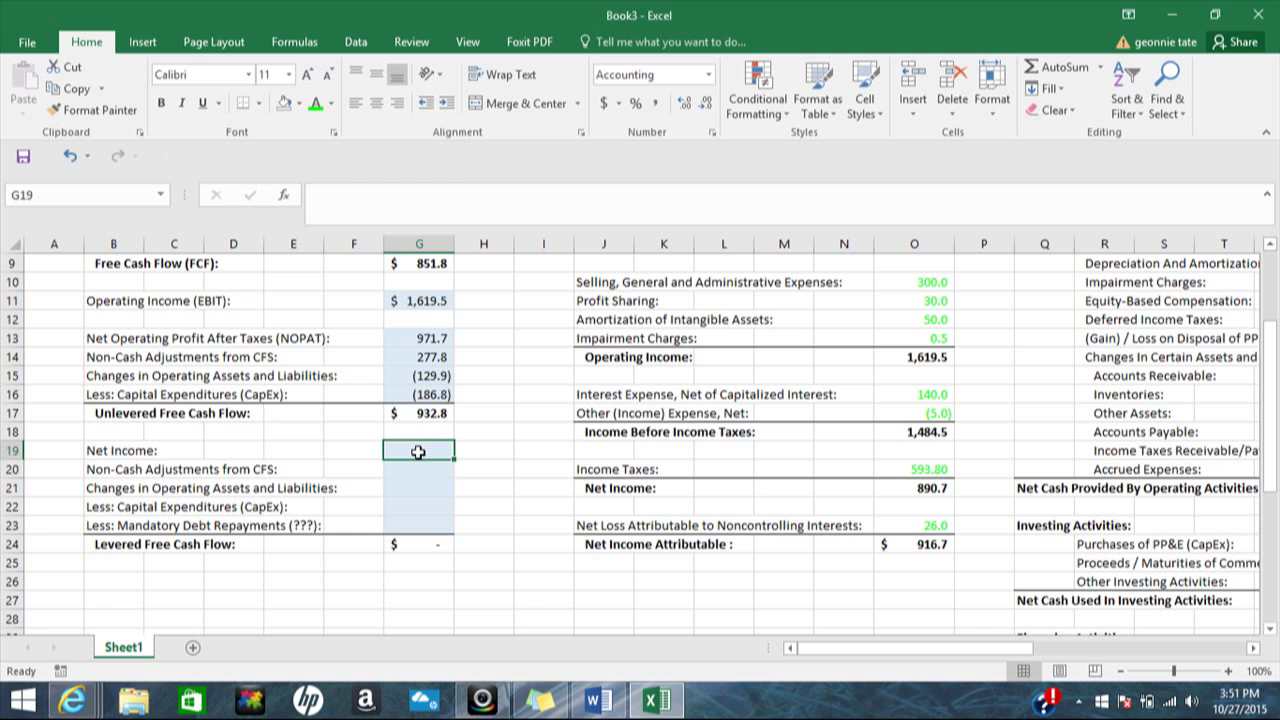
text(=)
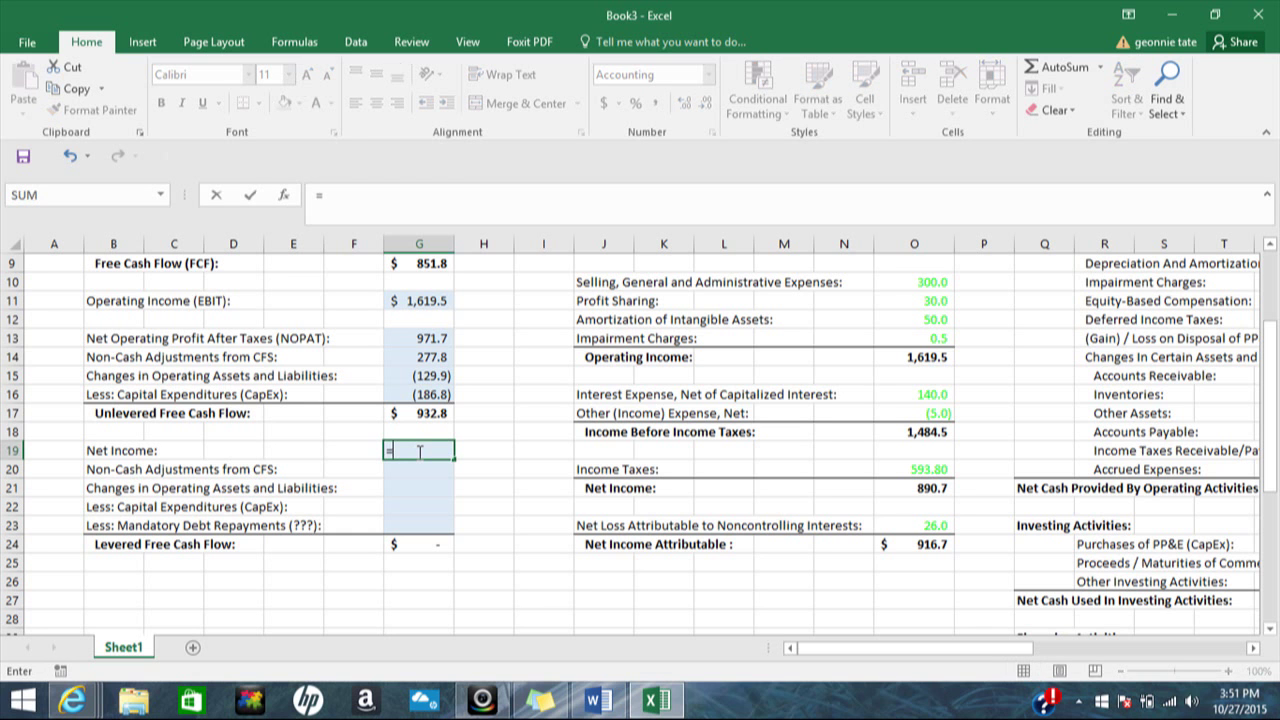
click(935, 489)
key(Return)
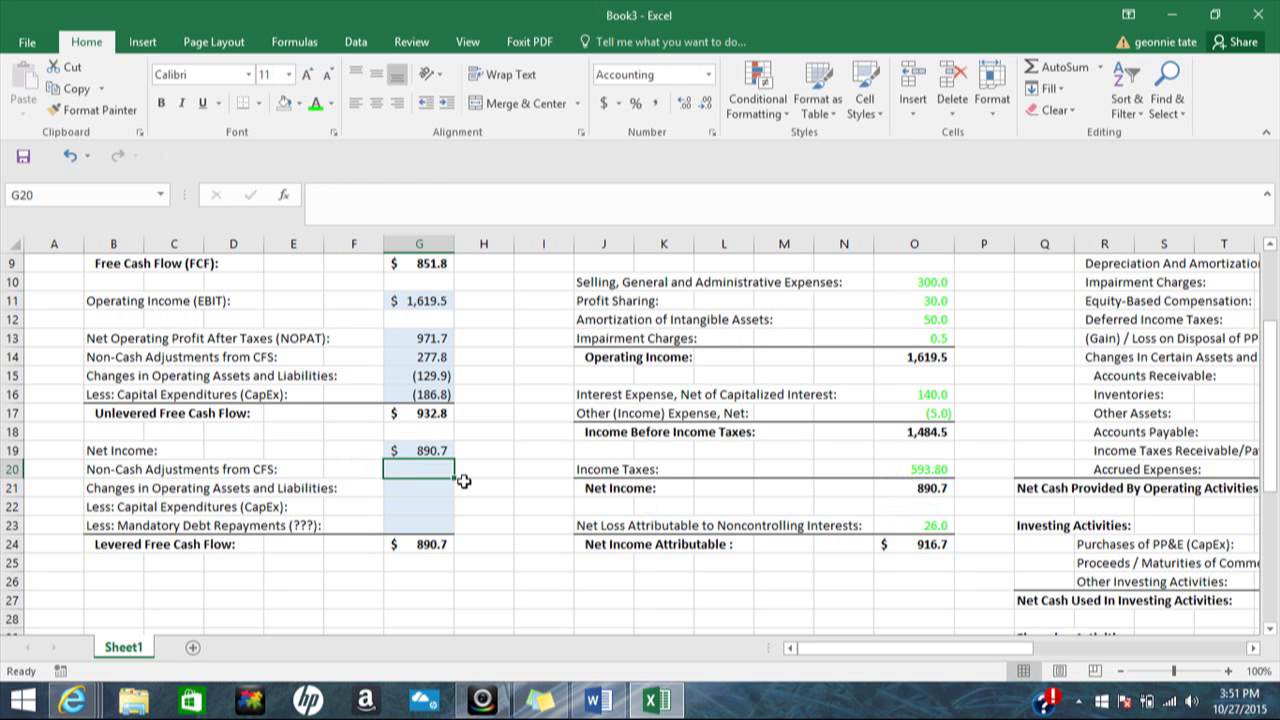
Enter =SUM(W9:W13) in G20 for non-cash adjustments of 277.8.
text(=)
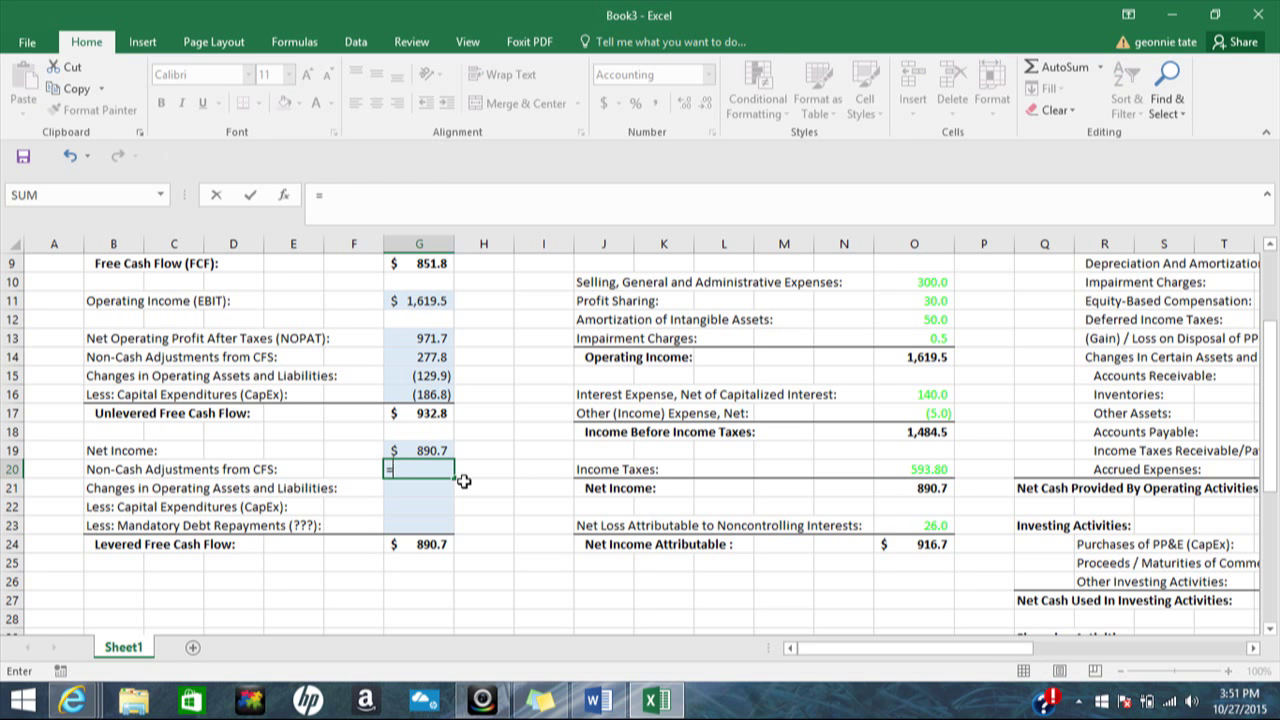
text(sum()
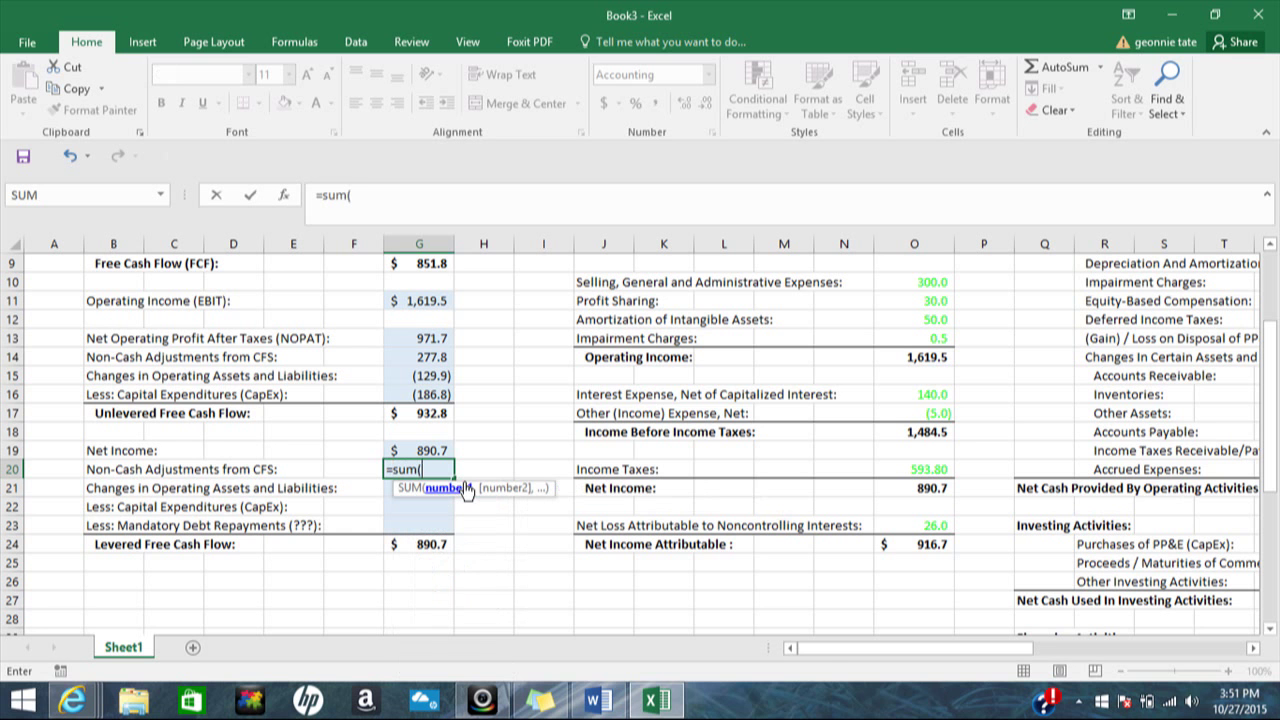
drag(870, 652, 942, 658)
drag(1273, 432, 1271, 423)
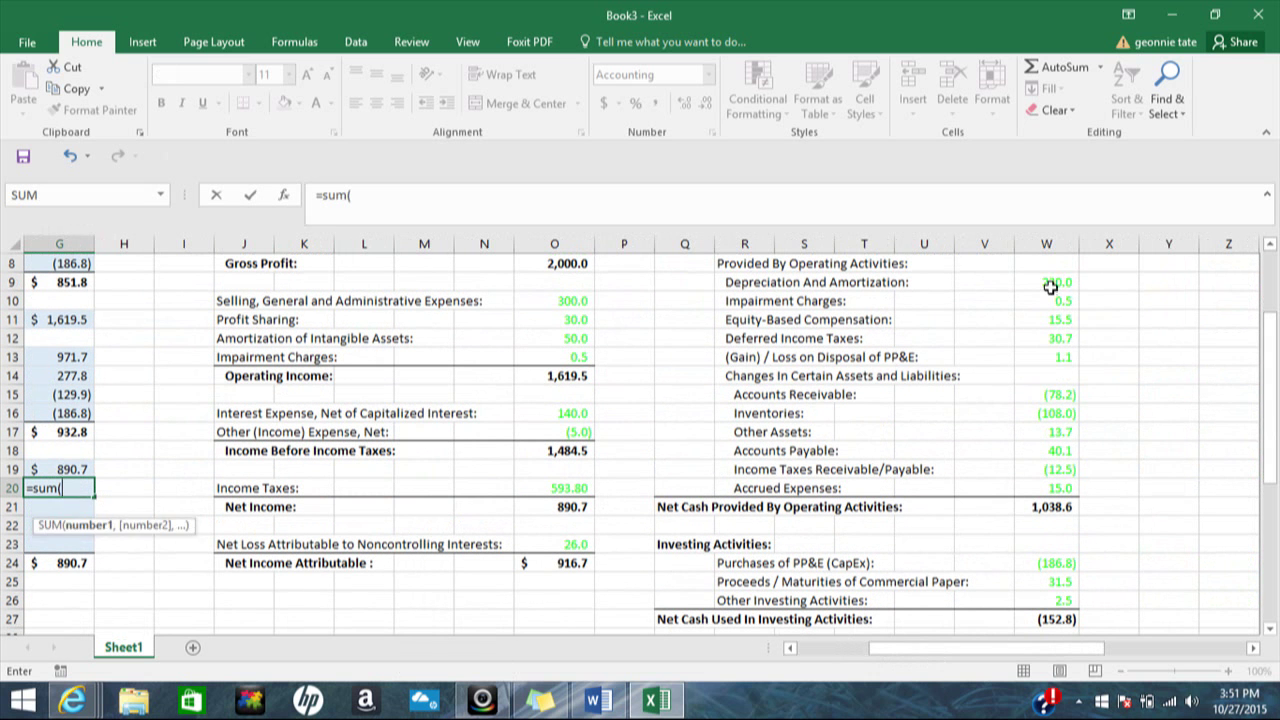
drag(1046, 282, 1048, 357)
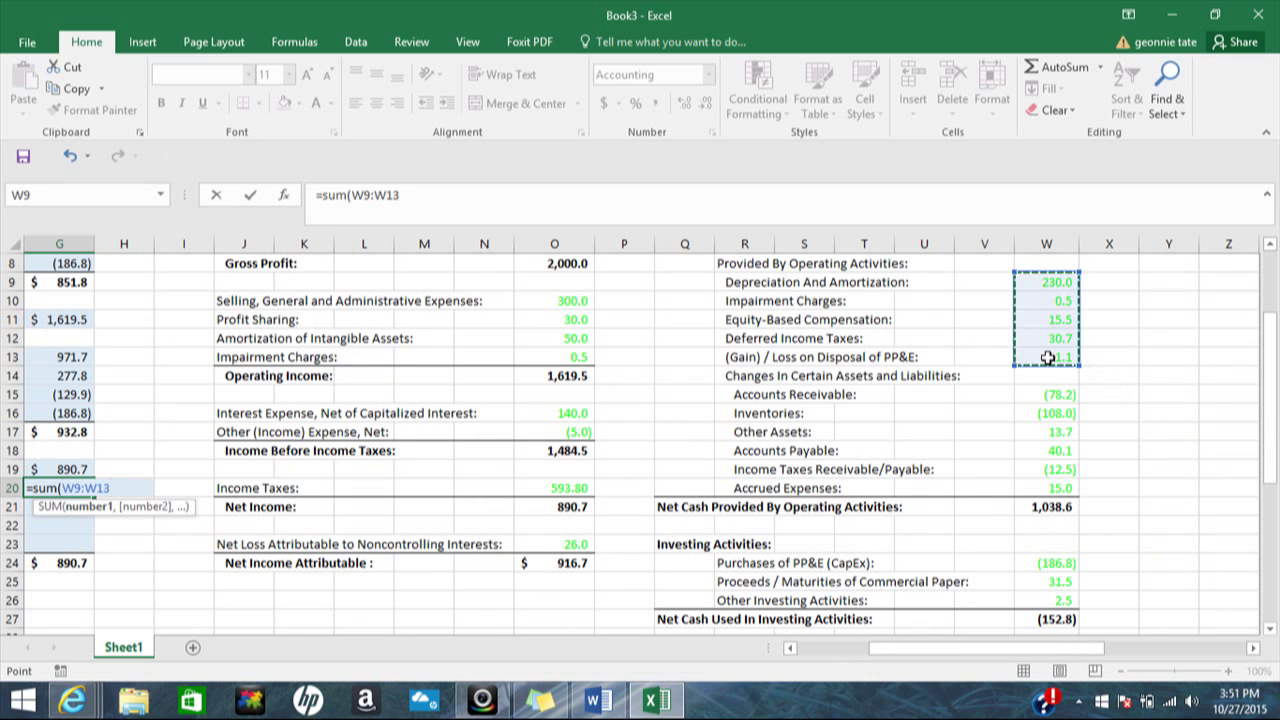
text())
key(Return)
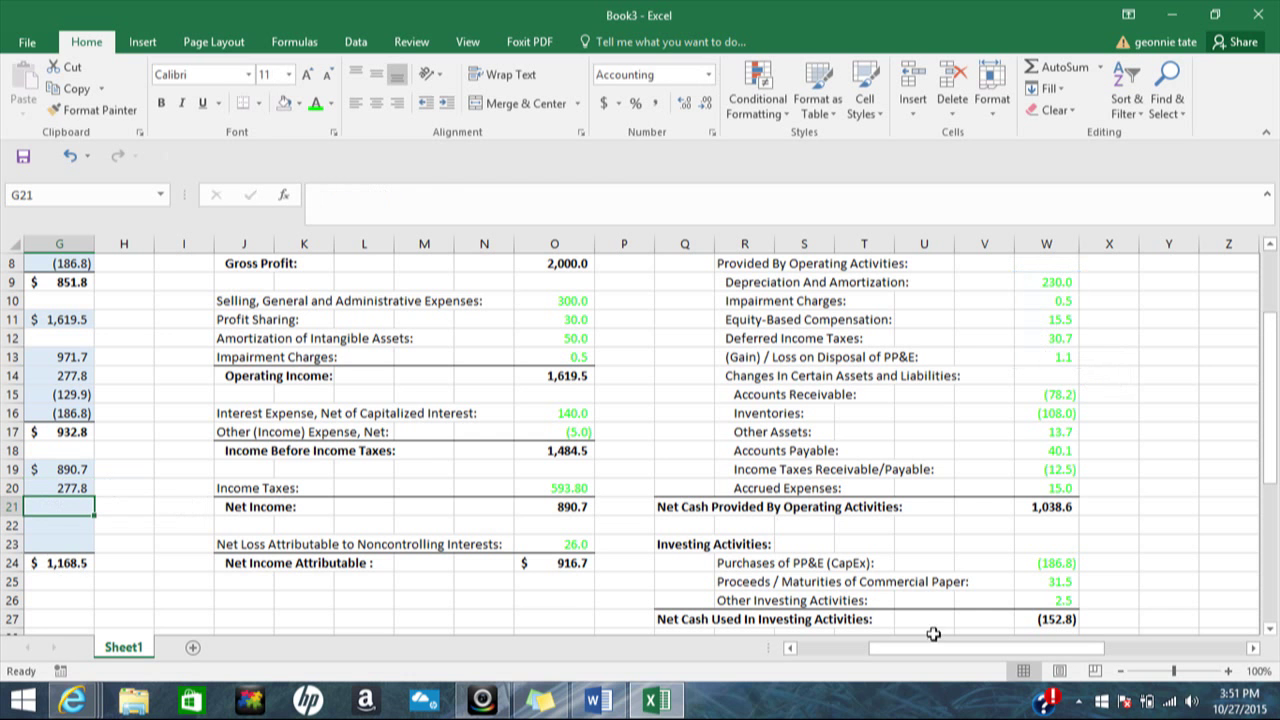
Enter =SUM(W15:W20) in G21 for working-capital changes of (129.9).
drag(938, 657, 866, 657)
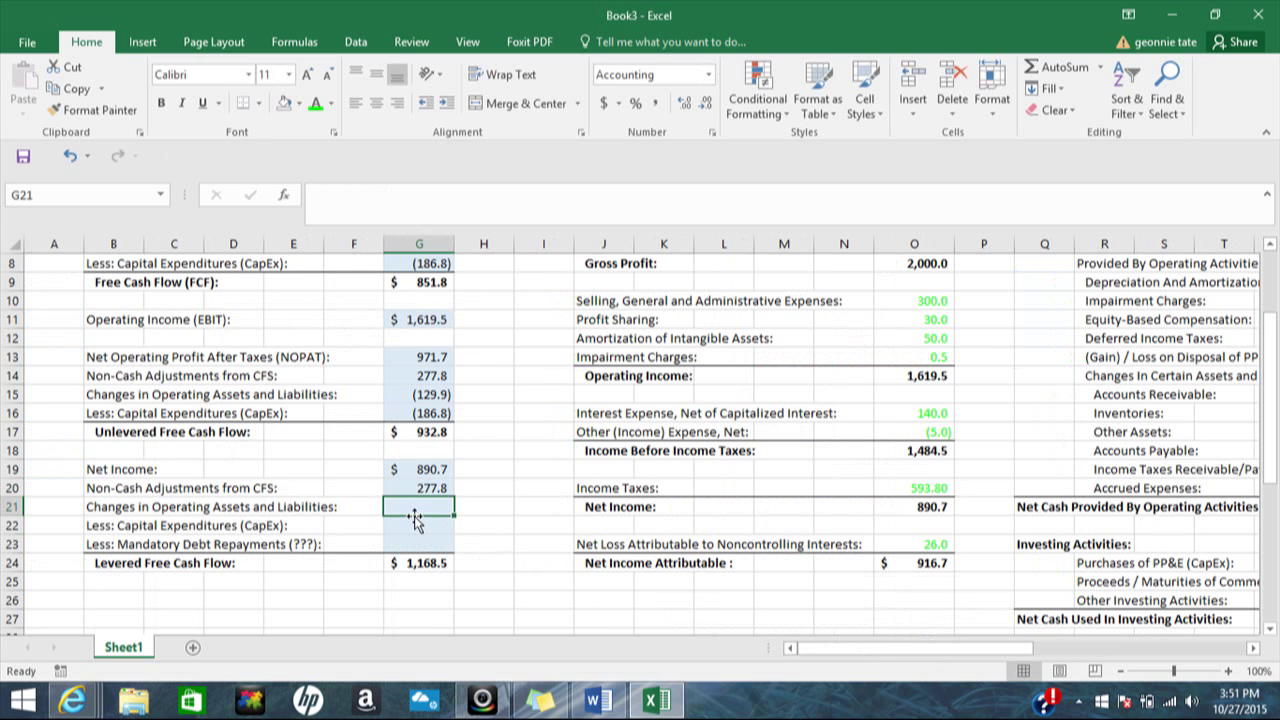
text(=su)
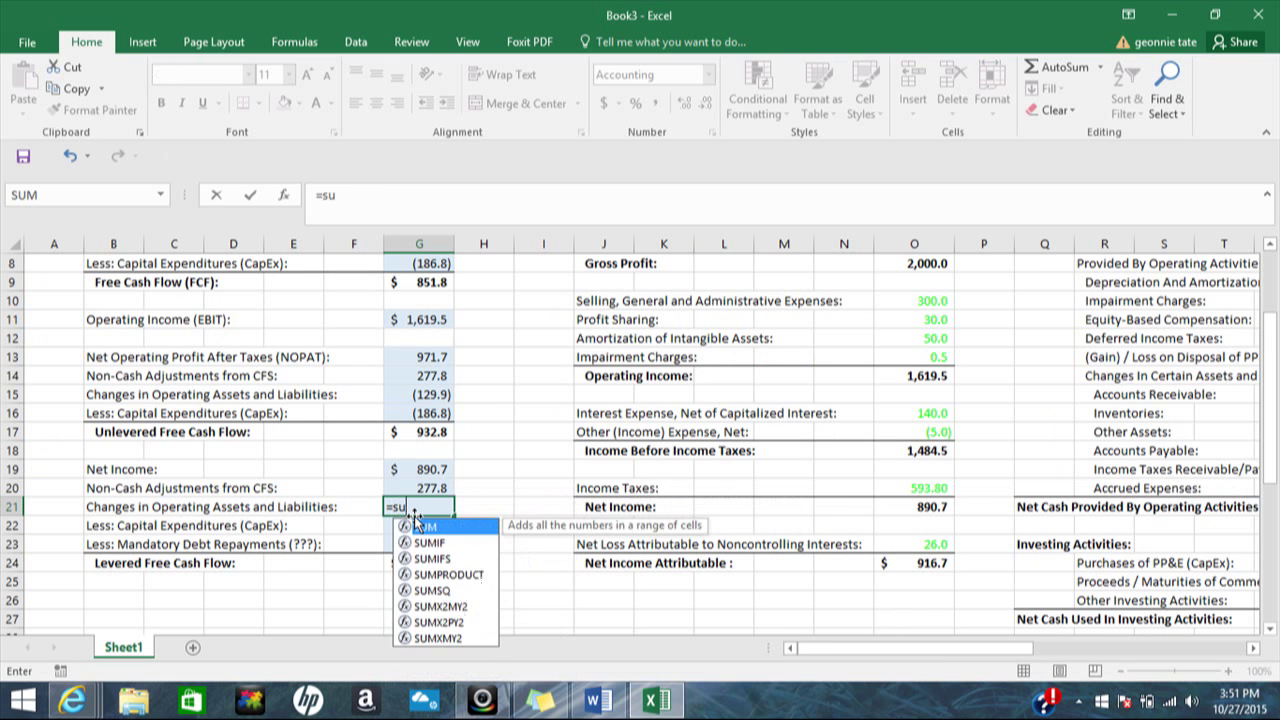
text(m()
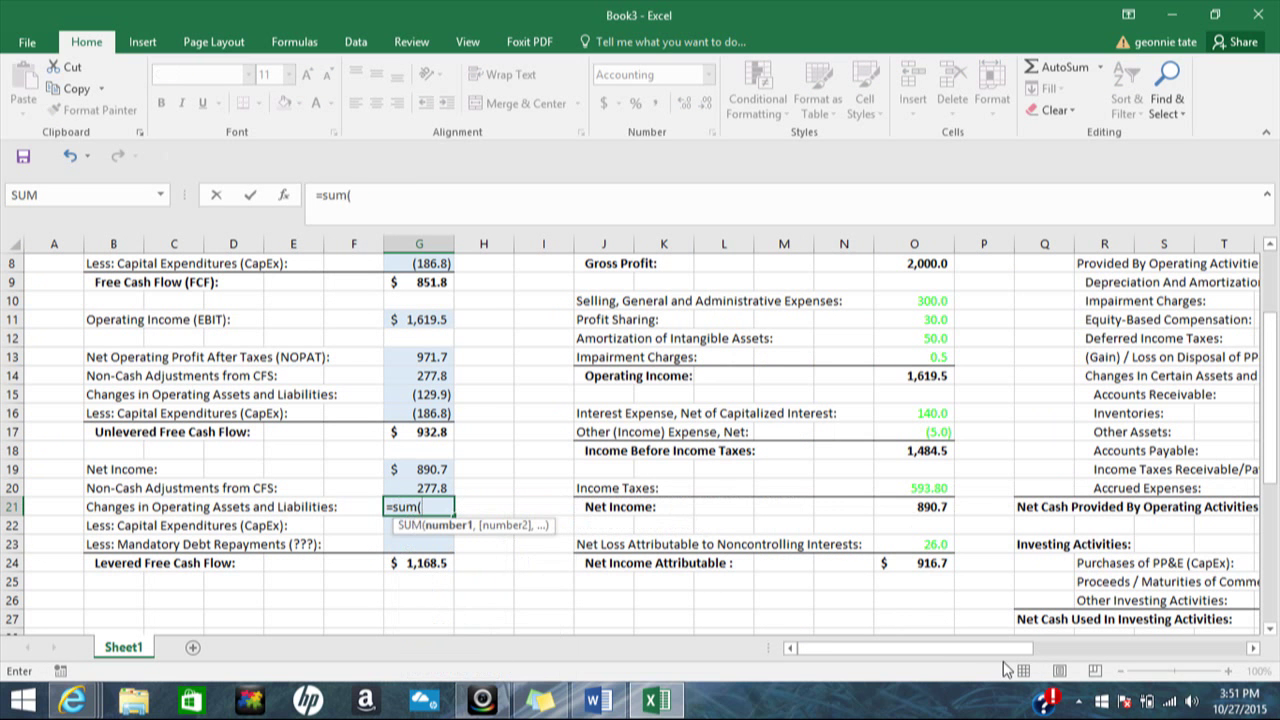
drag(992, 660, 1065, 657)
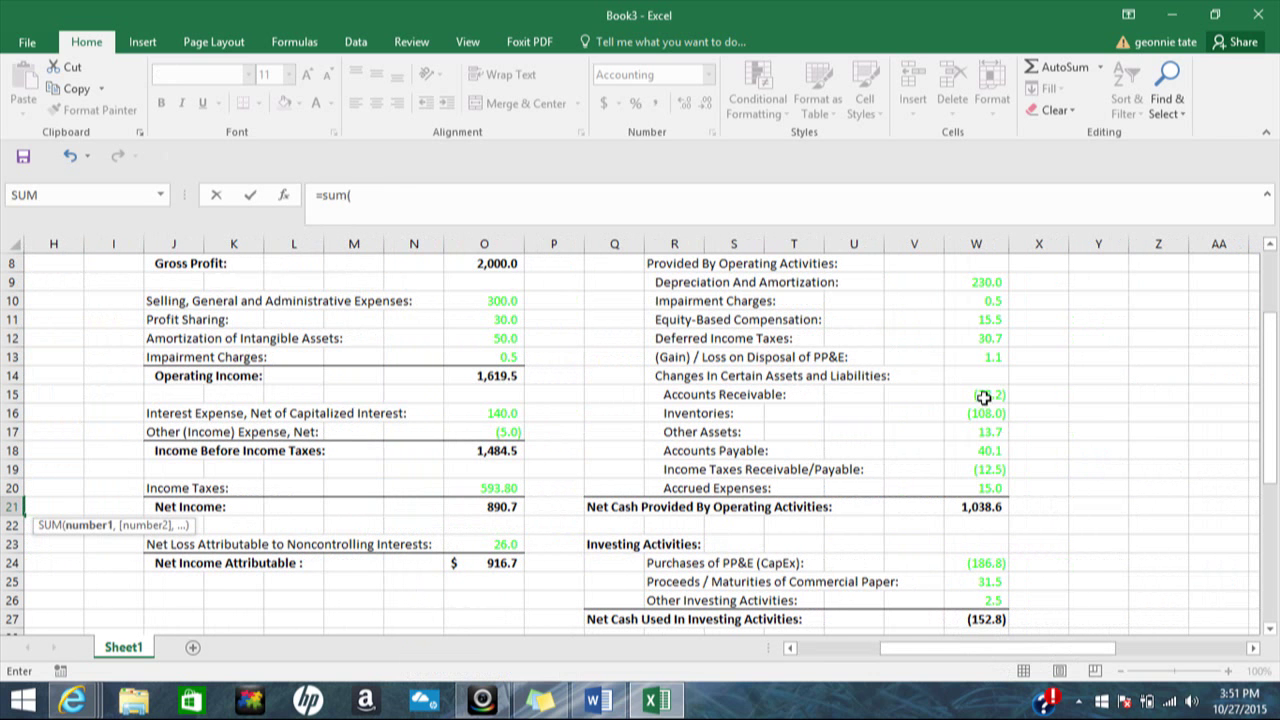
drag(984, 397, 983, 486)
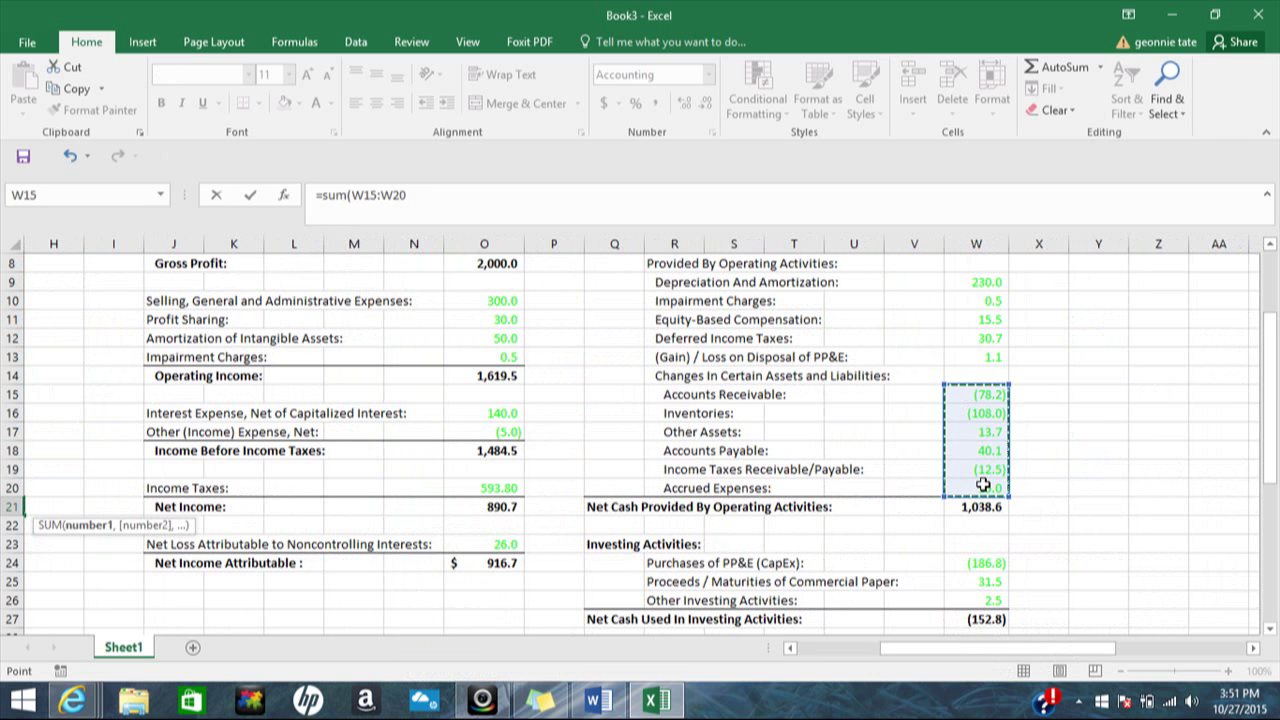
key(Return)
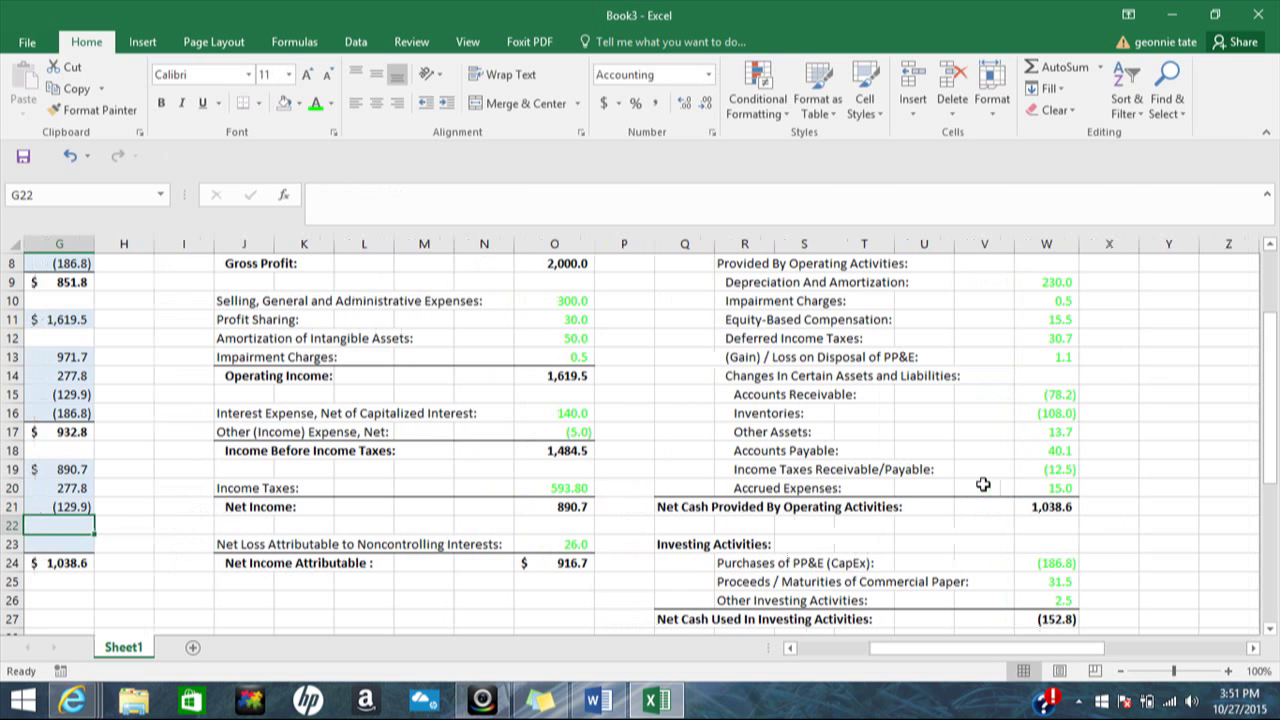
Link levered CapEx in G22 to W24, showing (186.8).
mouse_move(936, 650)
mouse_down()
mouse_move(860, 650)
mouse_move(923, 646)
mouse_up()
text(=)
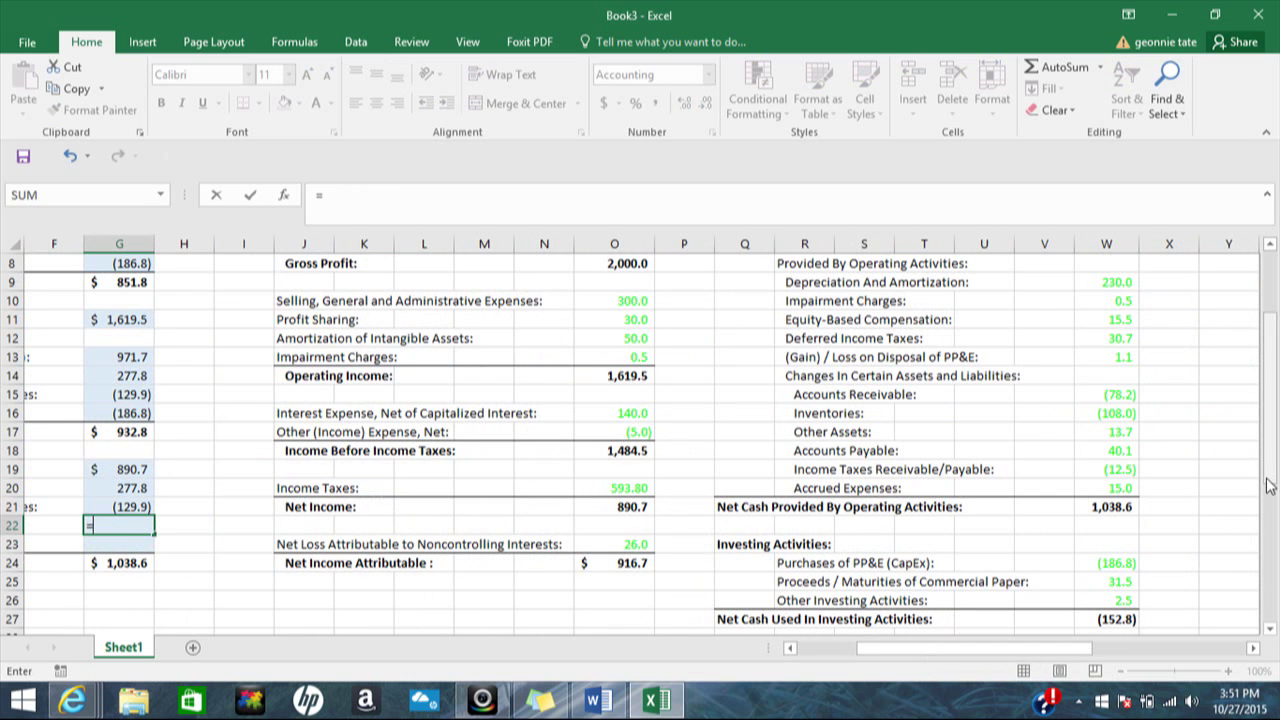
drag(1268, 467, 1268, 467)
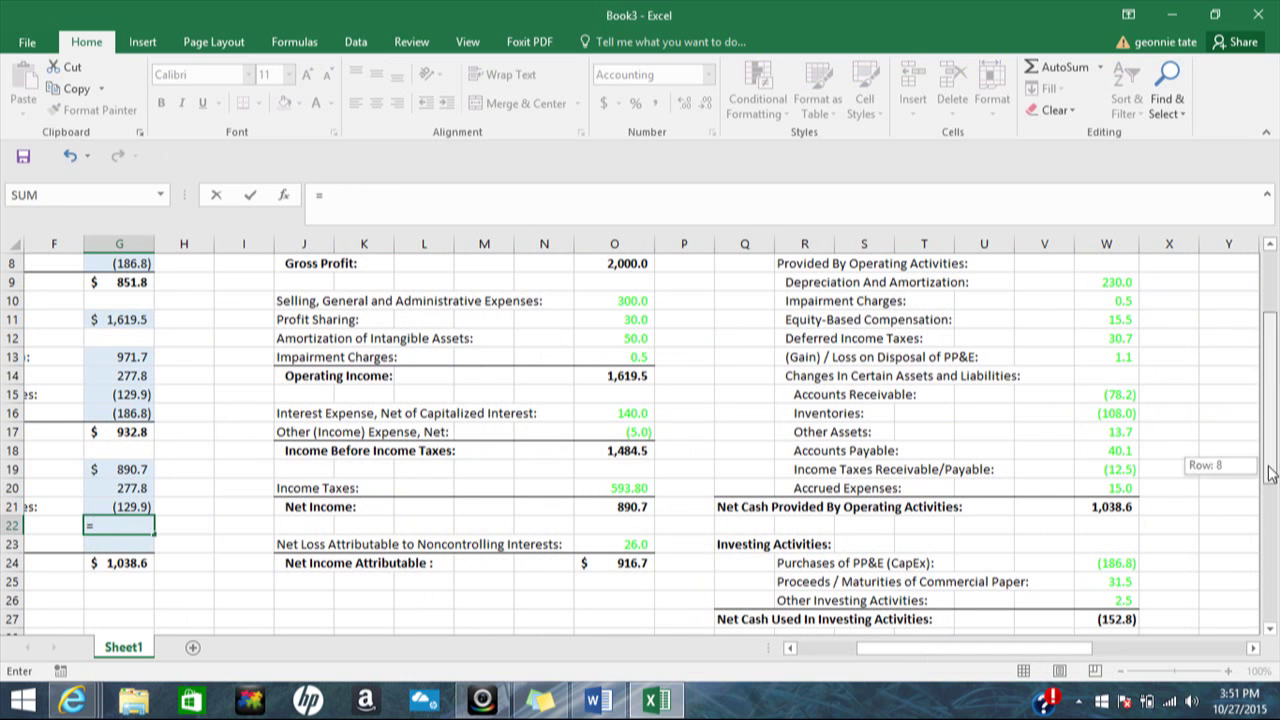
click(1108, 561)
key(Return)
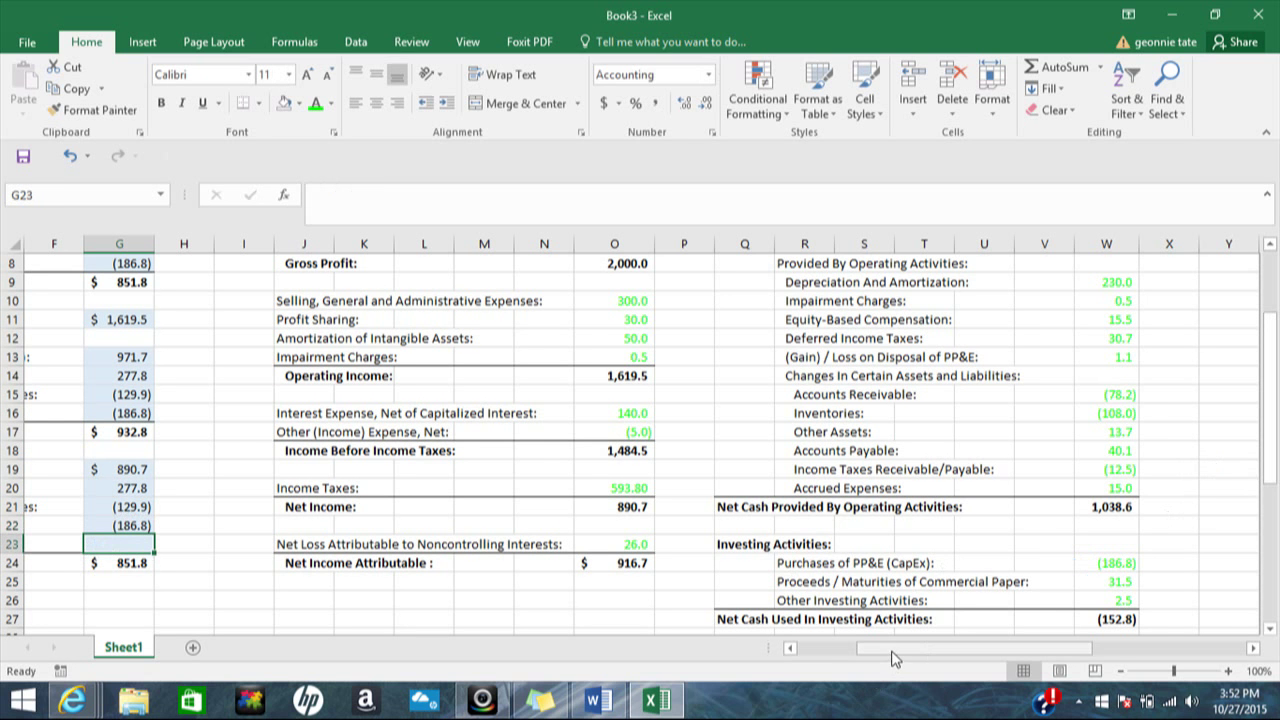
Link Mandatory Debt Repayments in G23 to W31, showing (518.0).
drag(895, 658, 817, 662)
text(=)
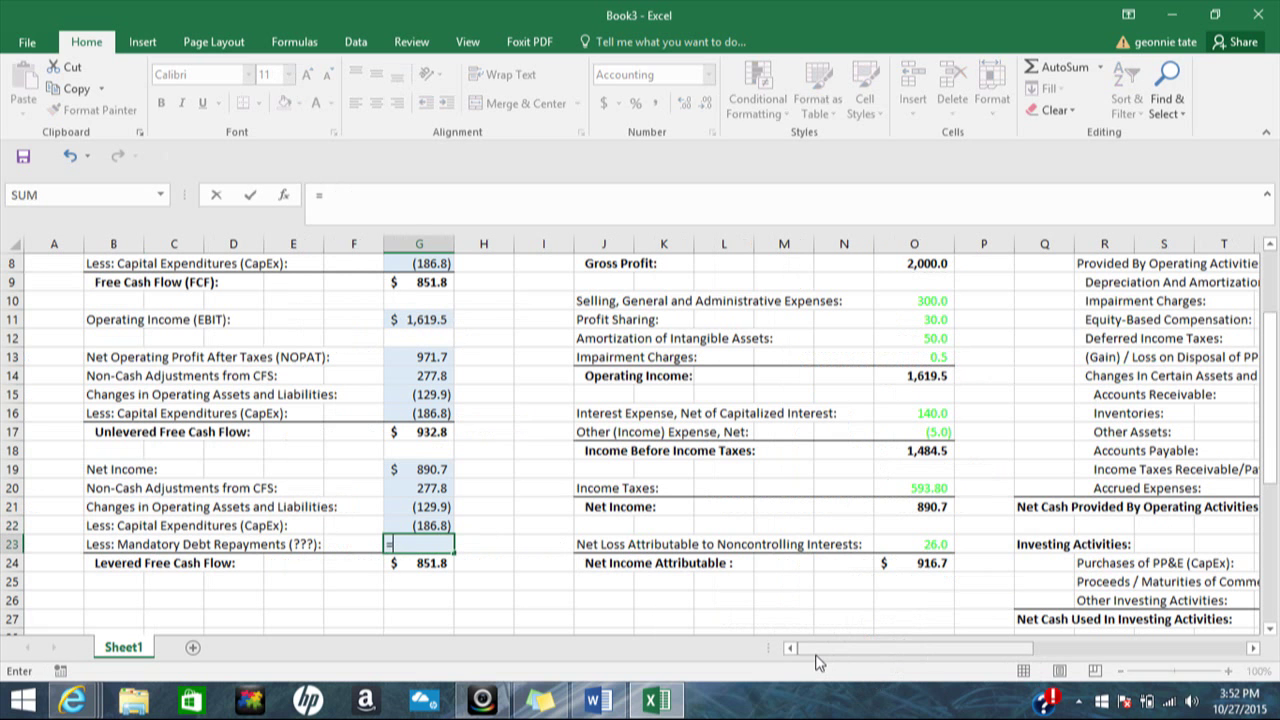
drag(1268, 435, 1268, 527)
drag(968, 656, 1016, 655)
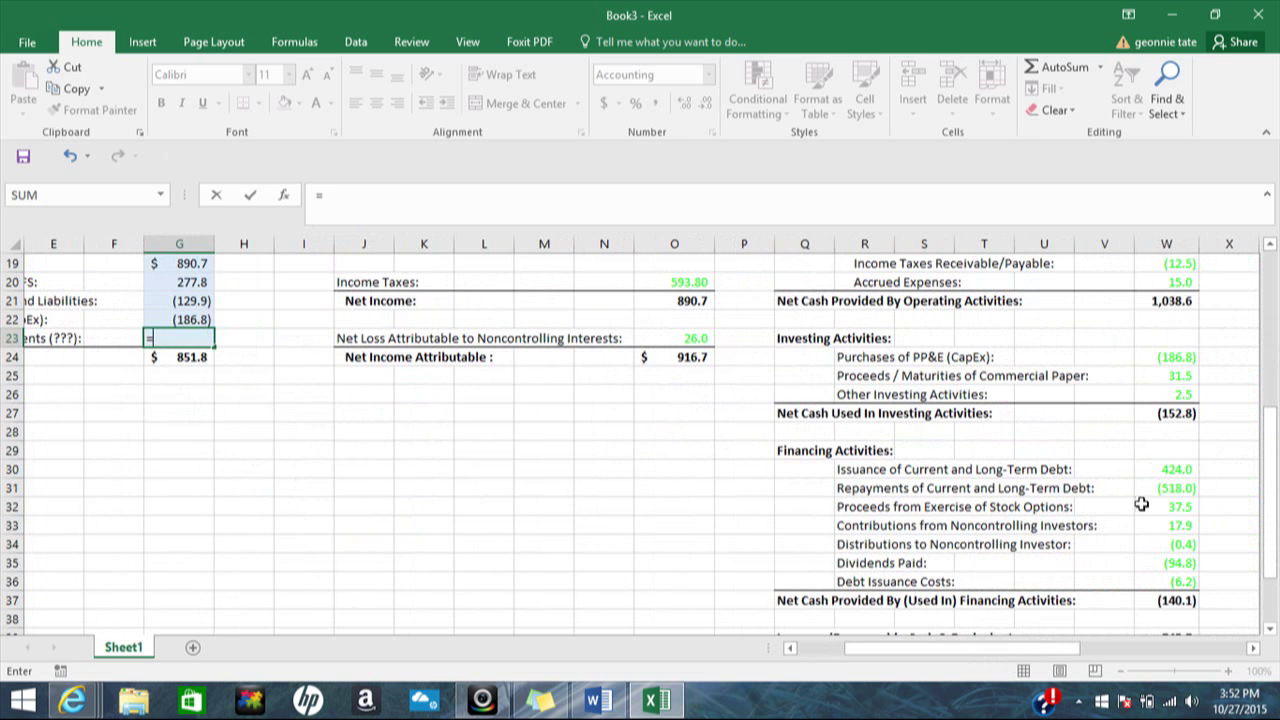
click(1141, 489)
key(Return)
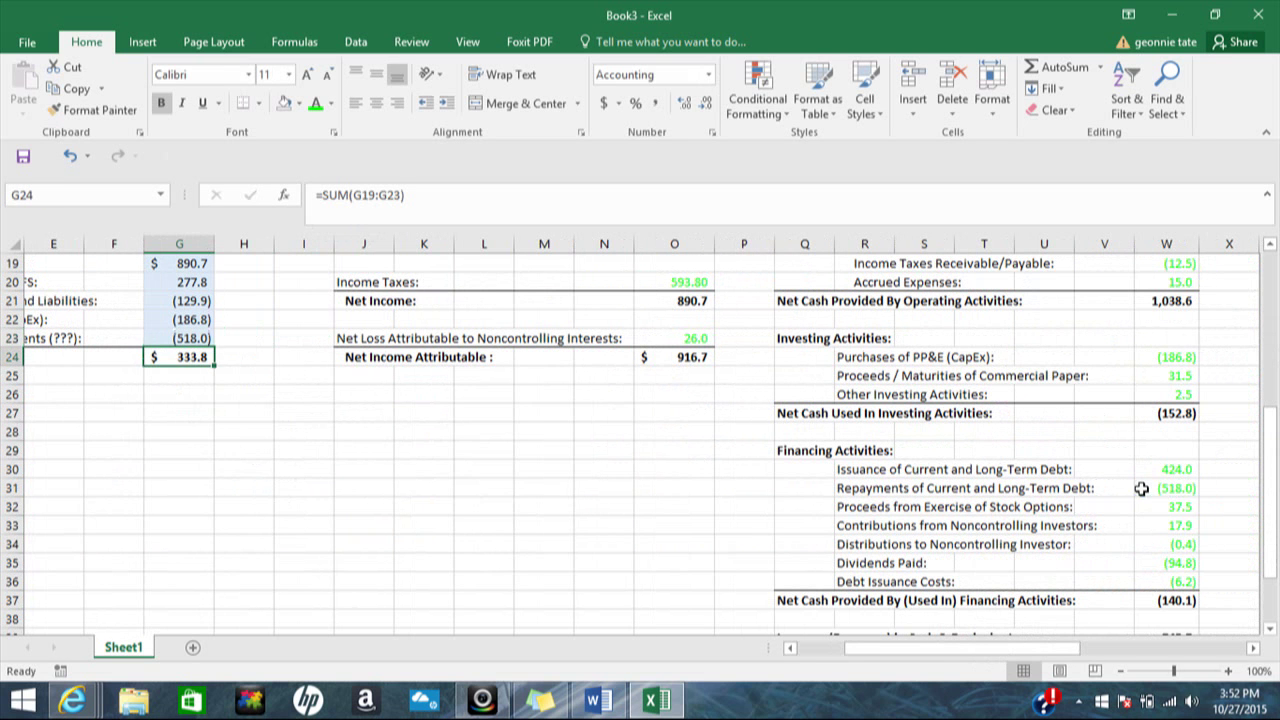
drag(930, 659, 880, 657)
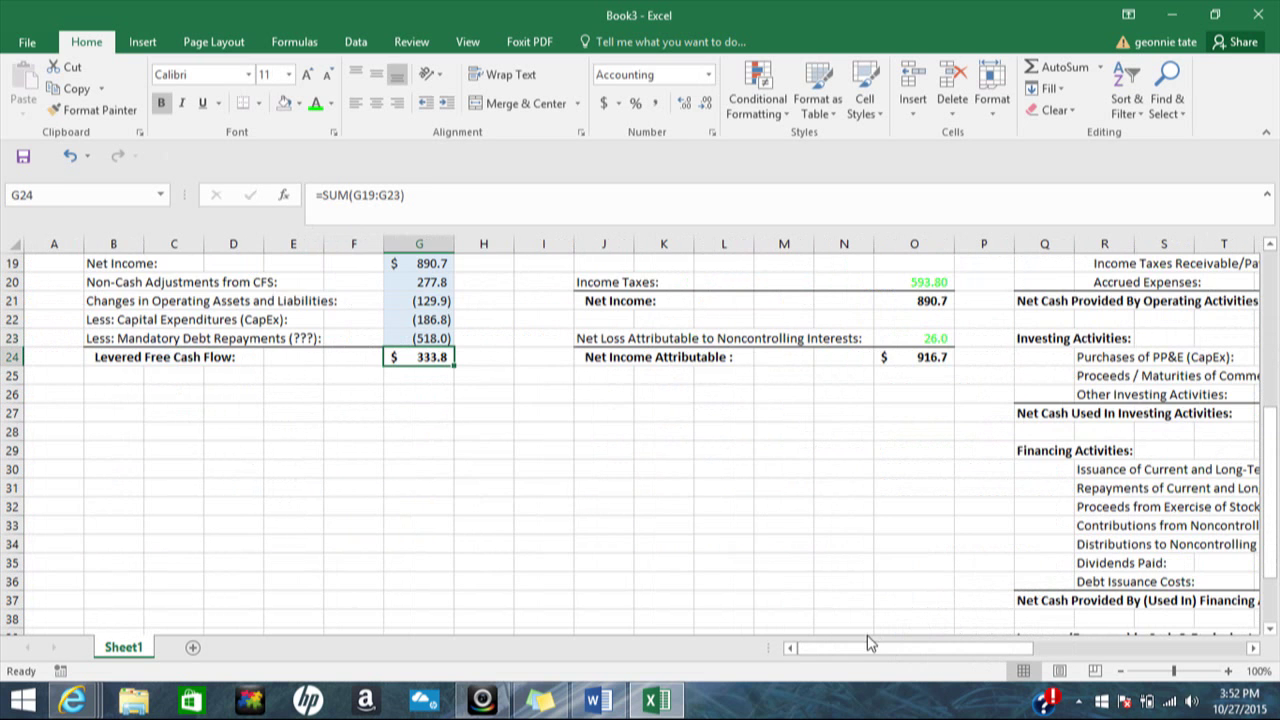
drag(1273, 487, 1265, 411)
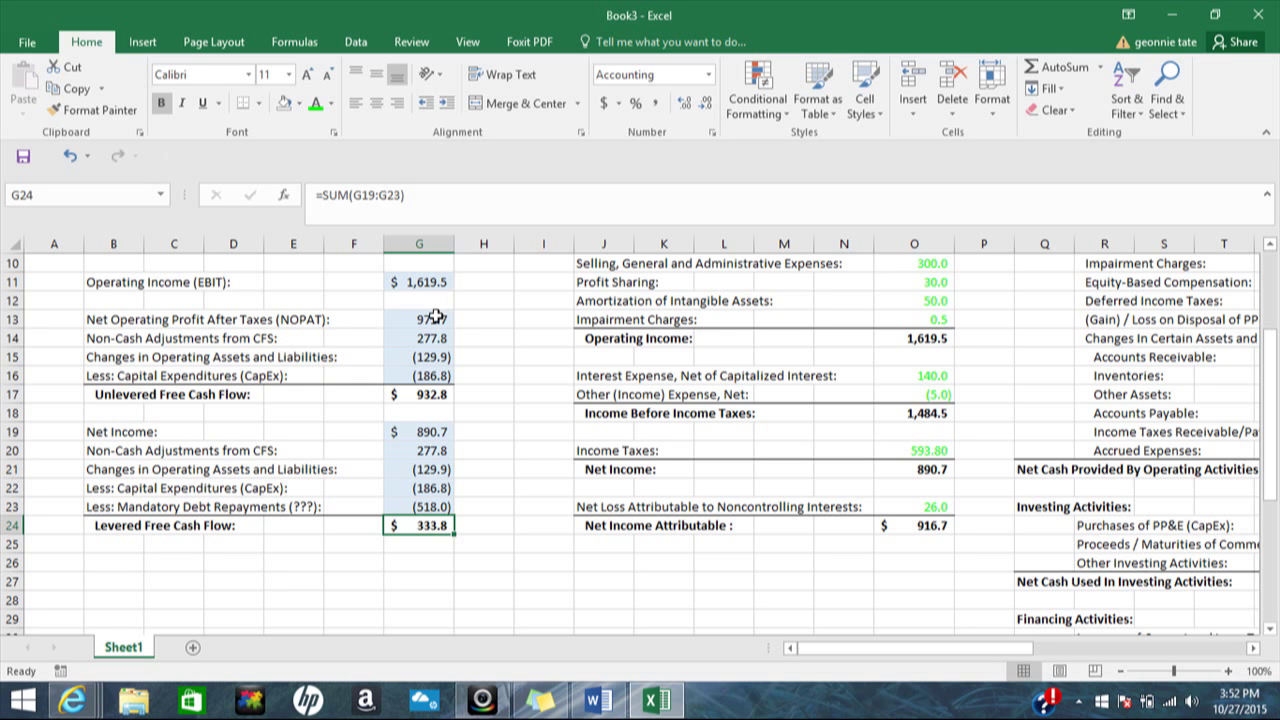
click(436, 317)
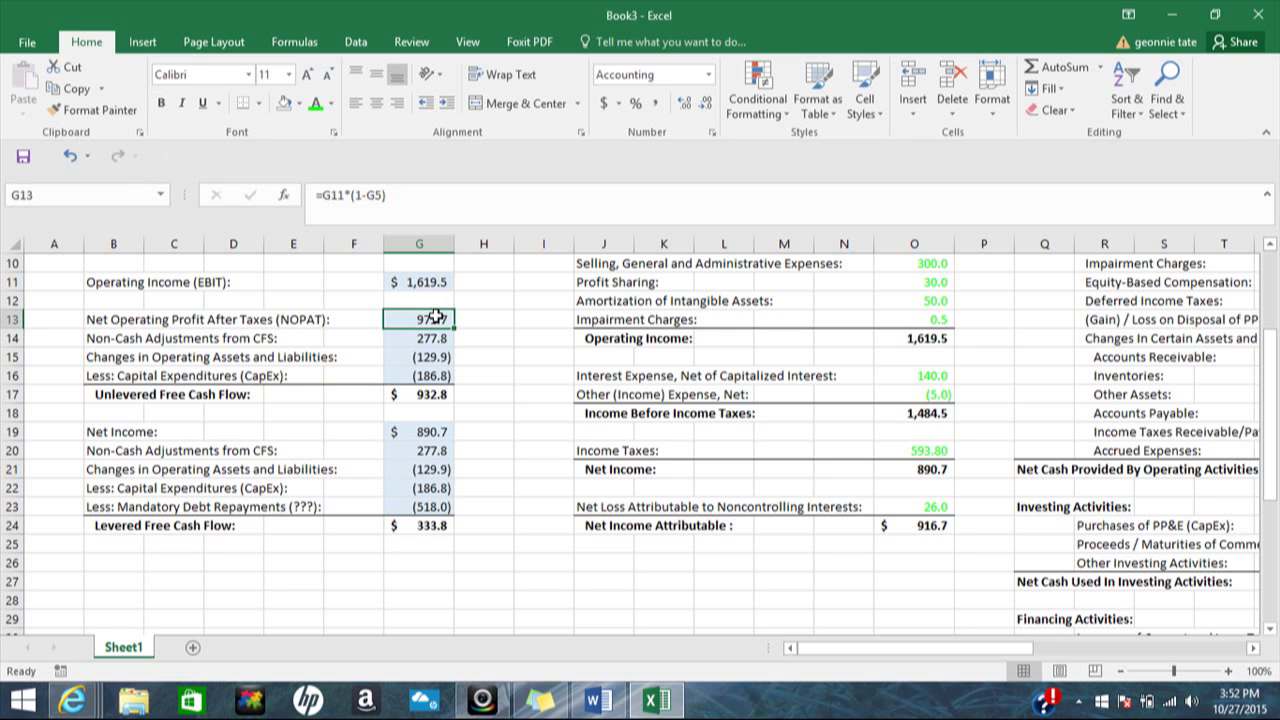
click(436, 431)
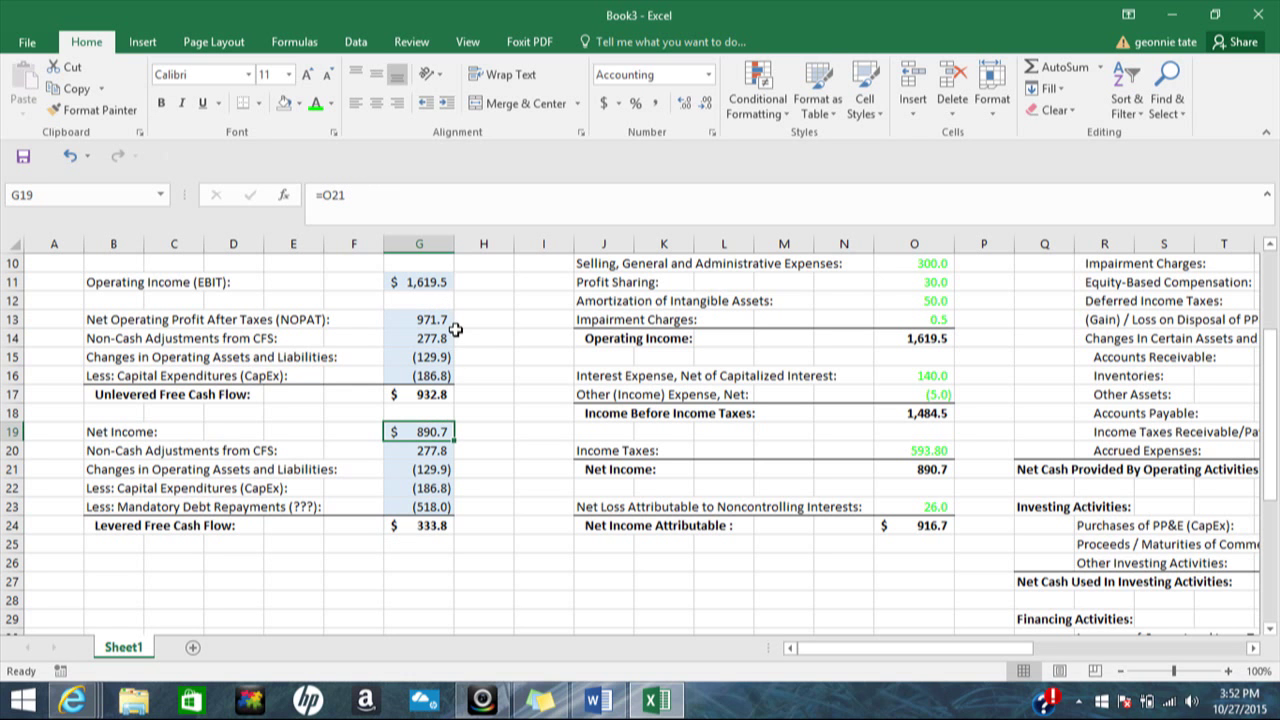
click(427, 507)
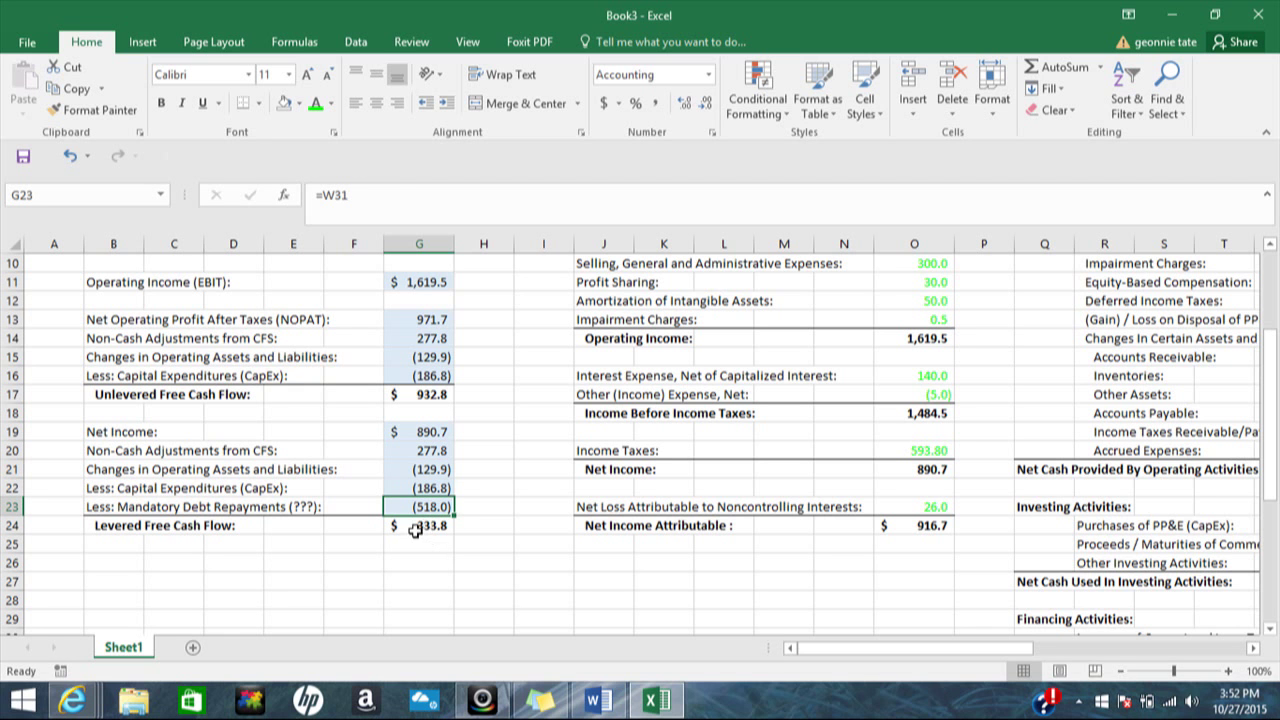
click(417, 530)
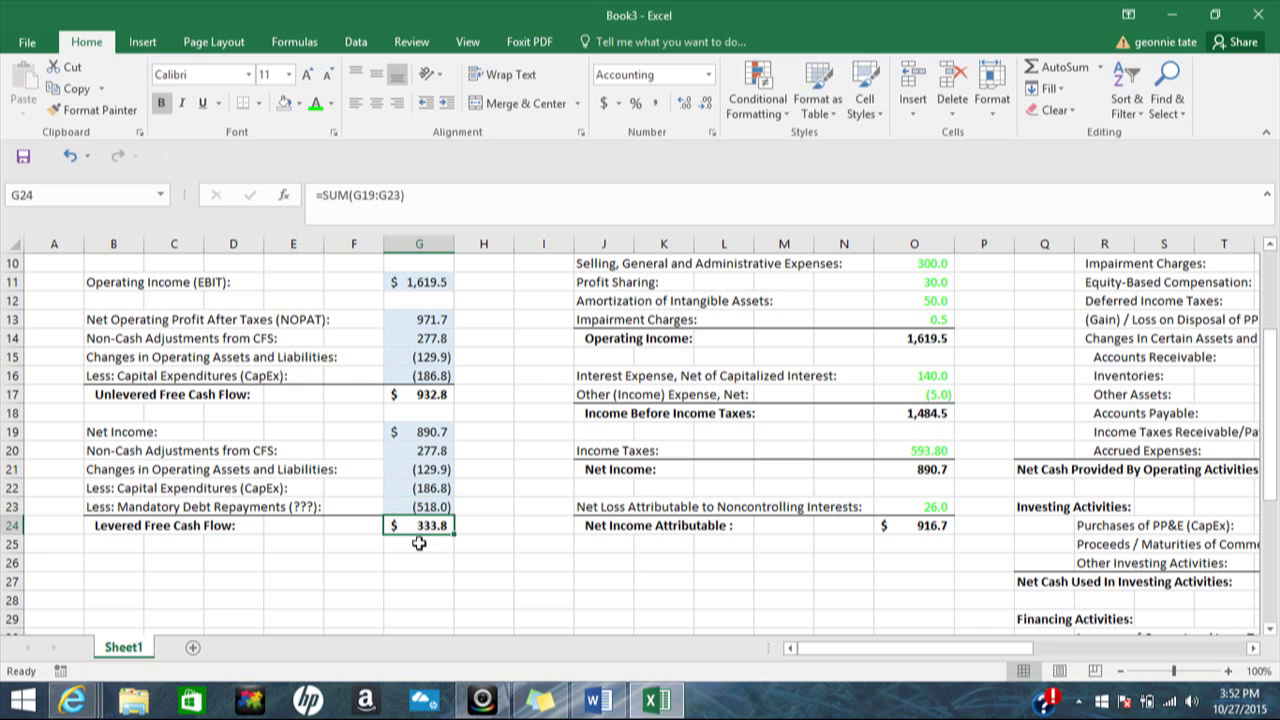
click(438, 396)
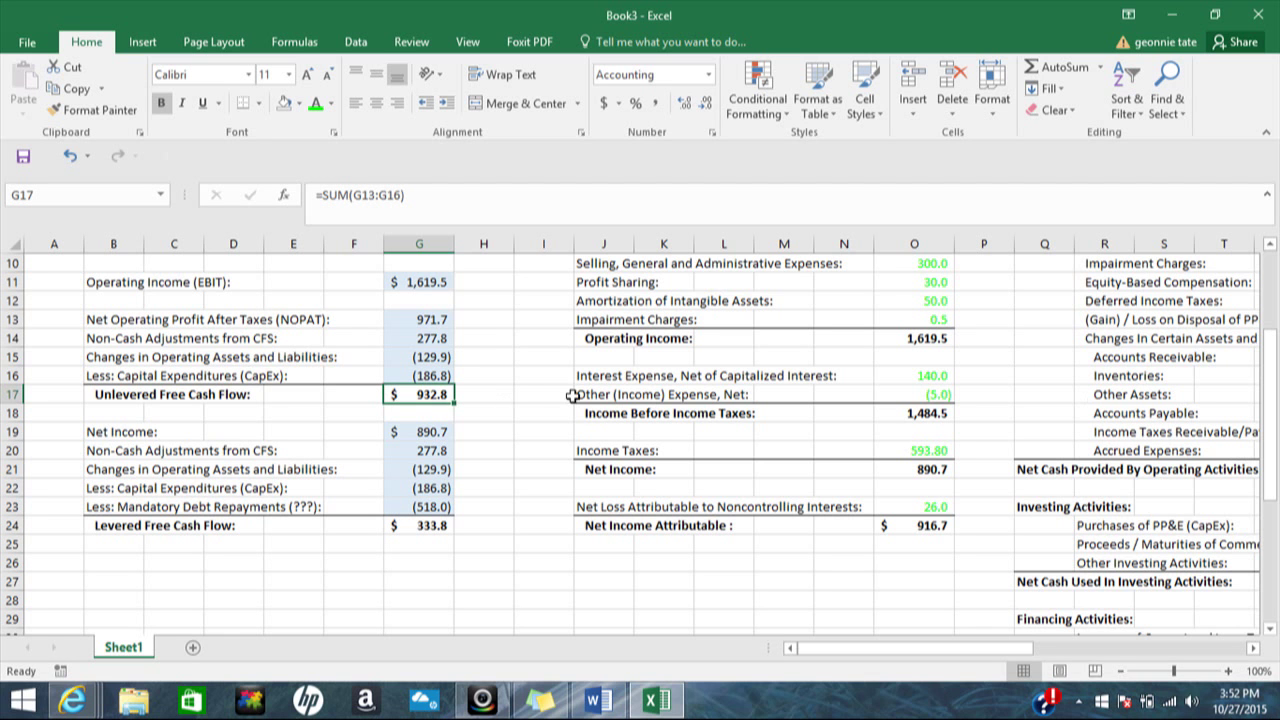
click(442, 318)
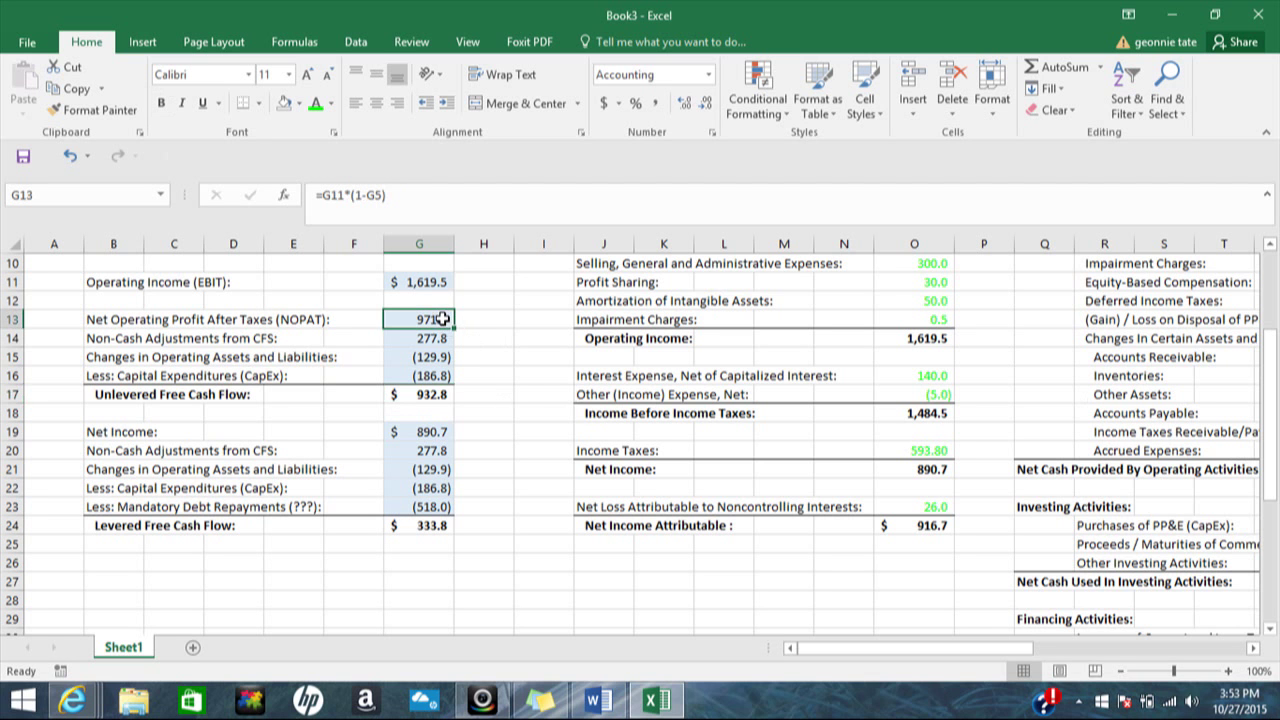
click(432, 431)
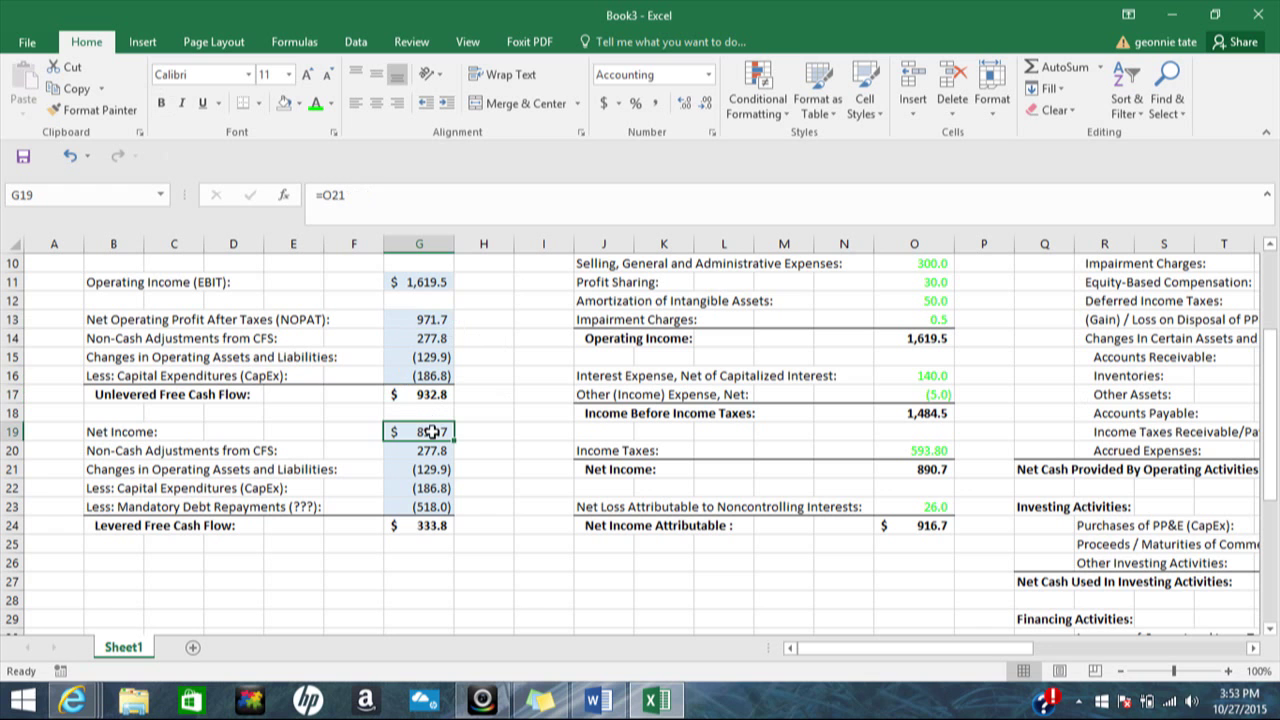
click(447, 318)
click(417, 429)
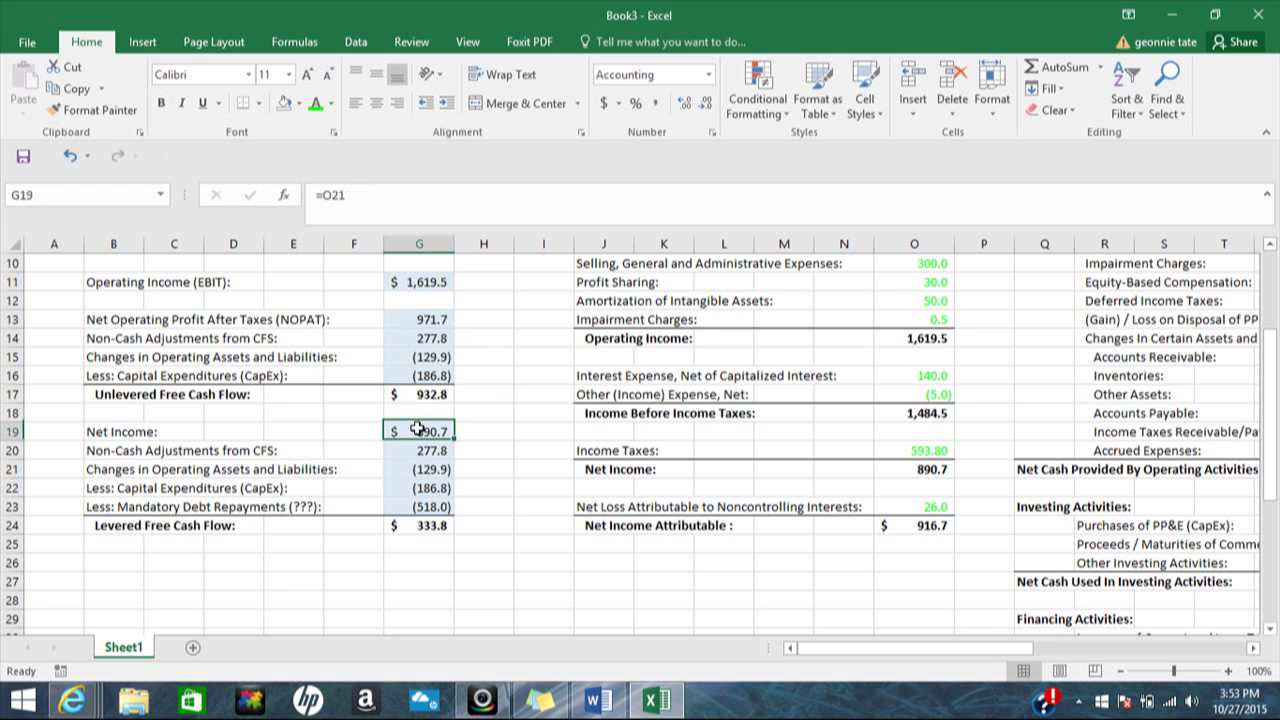
click(436, 316)
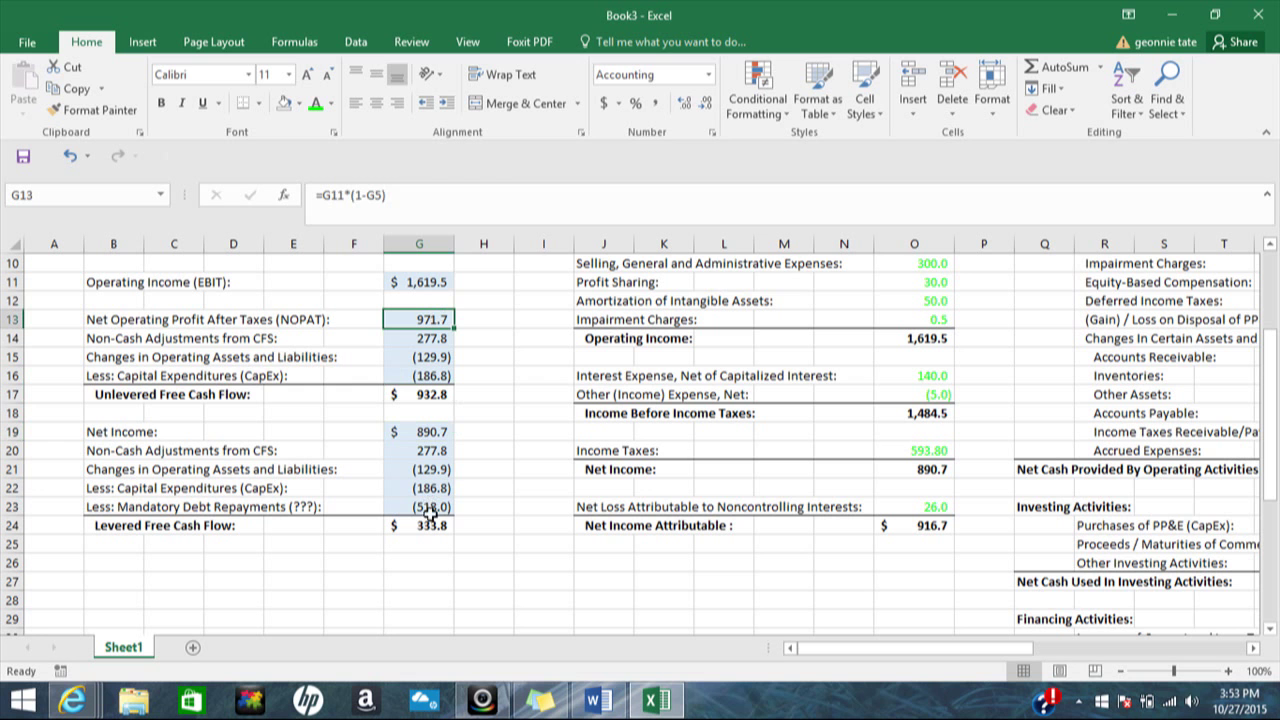
click(427, 510)
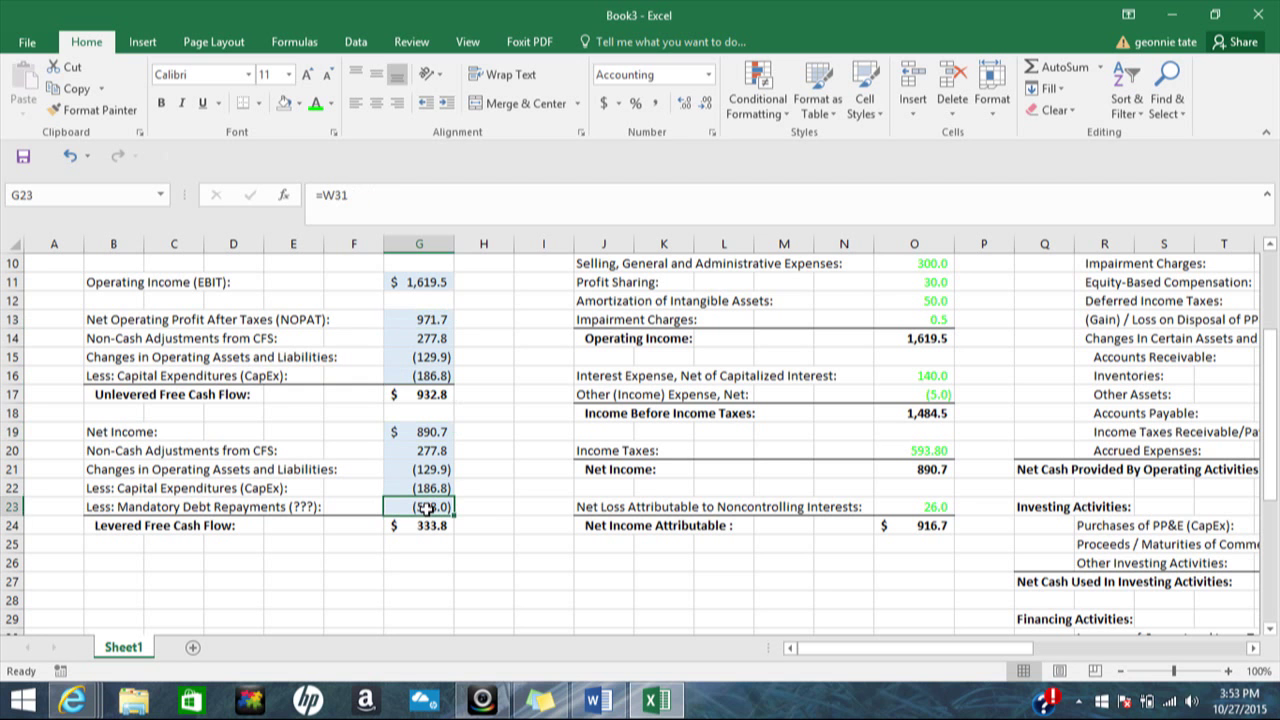
click(527, 390)
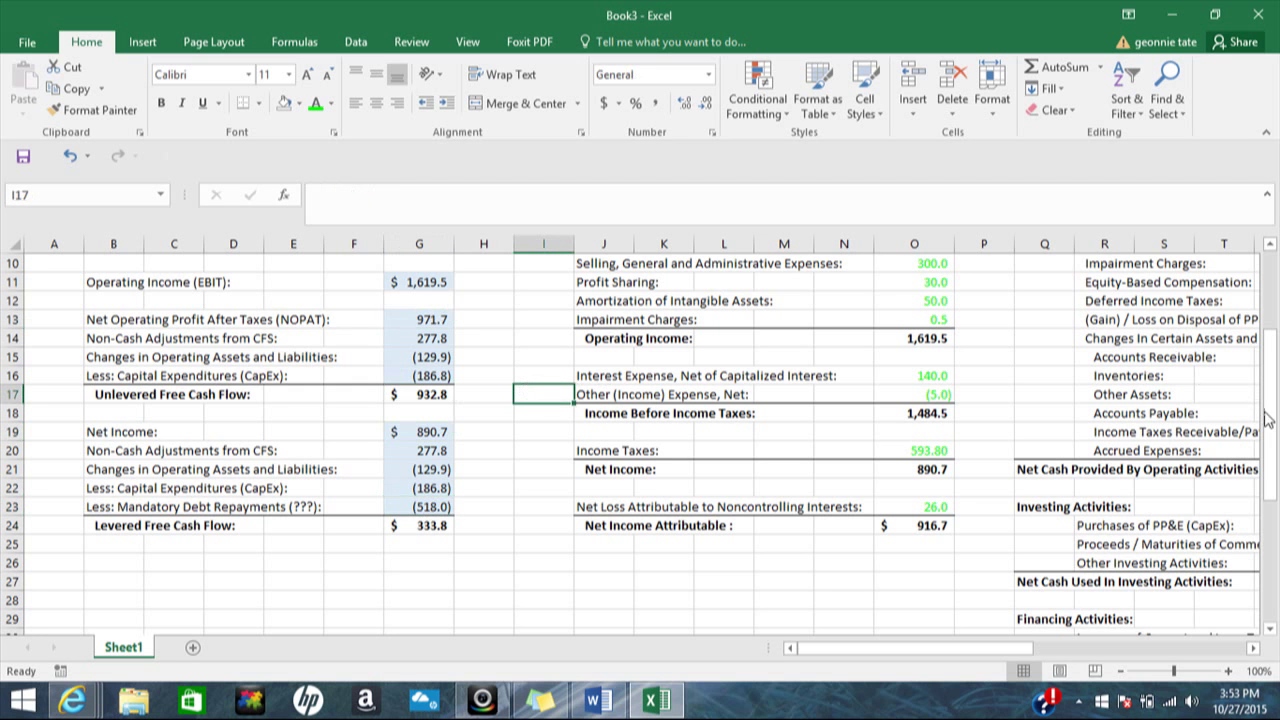
drag(1267, 420, 1267, 347)
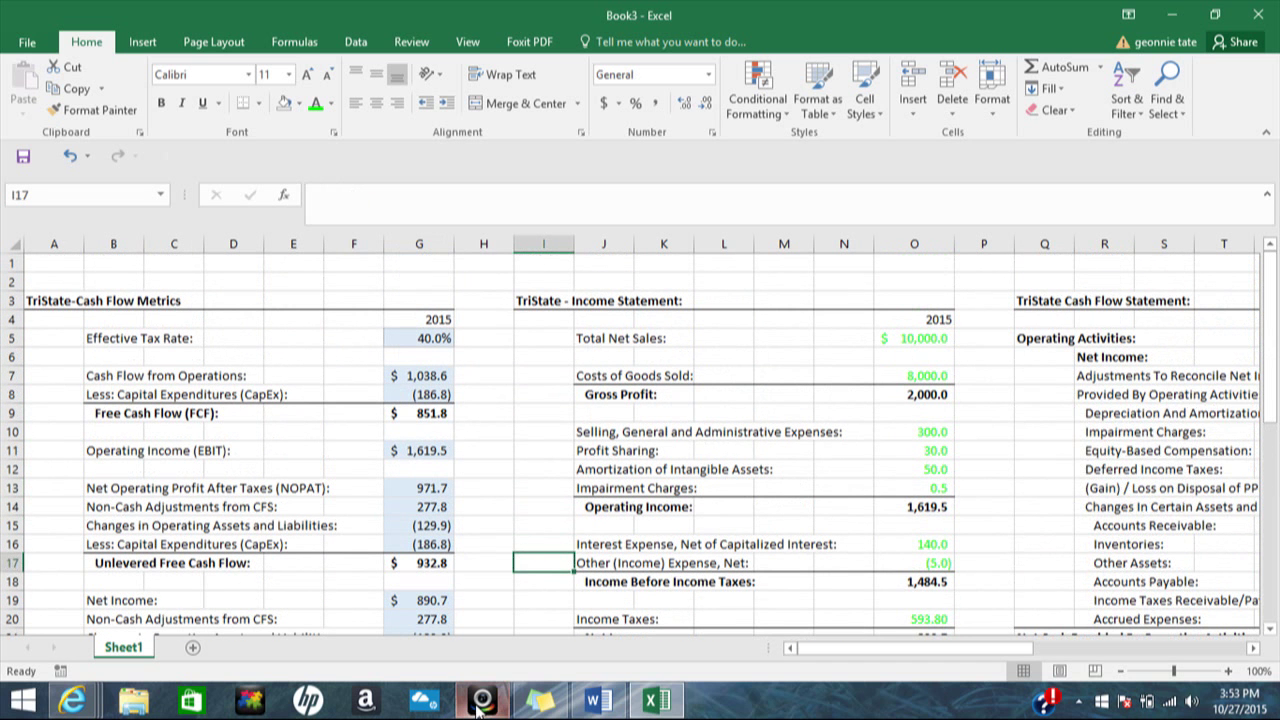